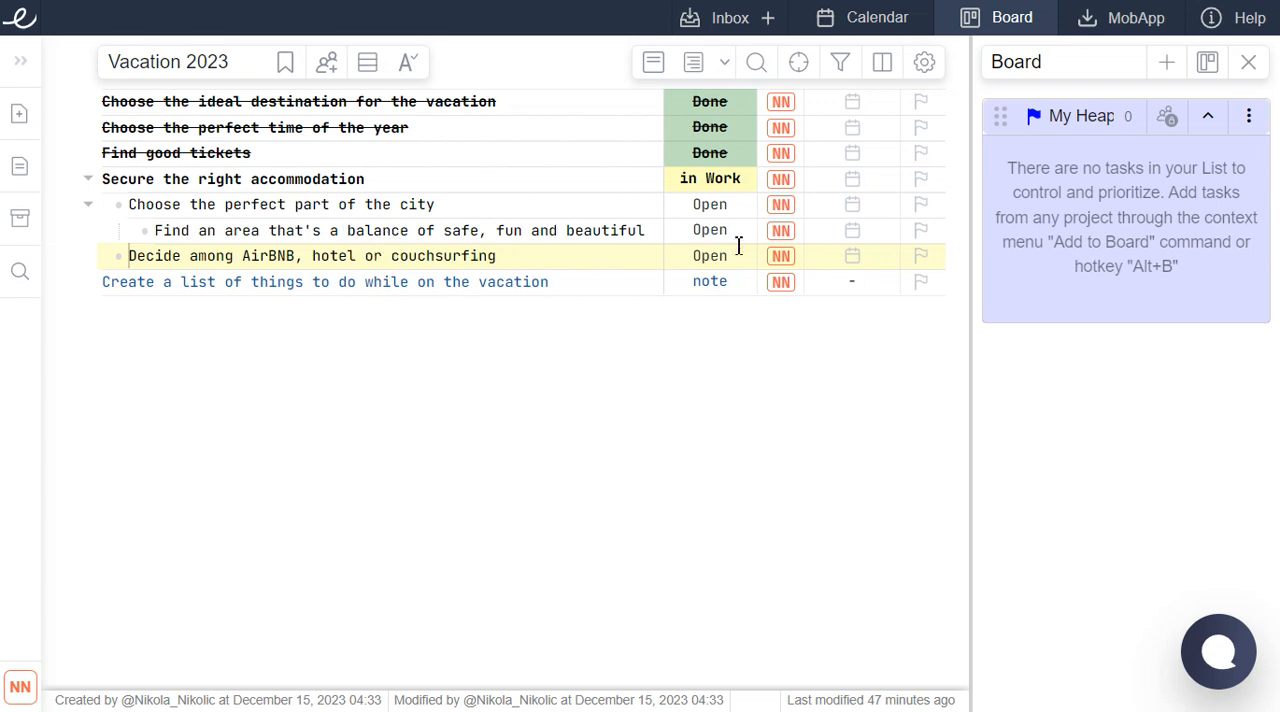
Open the Board, view it in the wide column layout, and return it to the narrow stacked layout.
click(1014, 30)
click(1015, 31)
click(1208, 66)
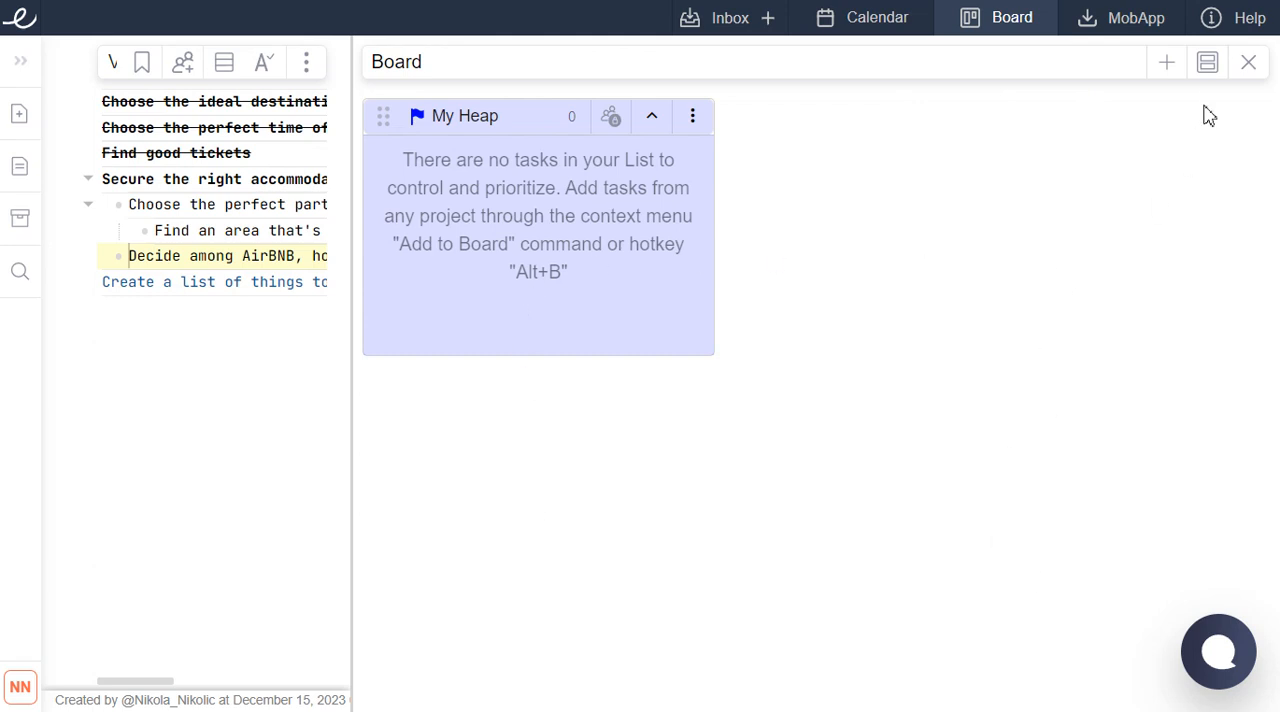
click(1205, 64)
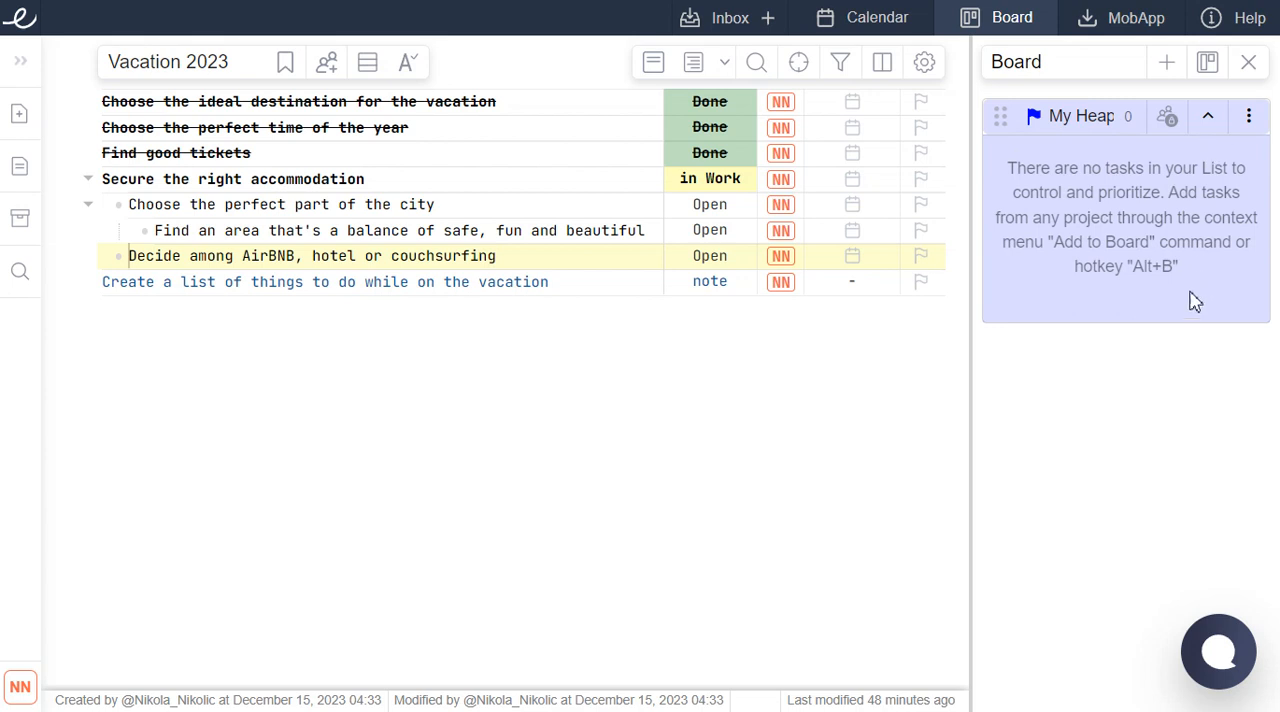
Add the task "Secure the right accommodation" to the My Heap list on the Board.
right_click(1145, 224)
key(Escape)
click(245, 178)
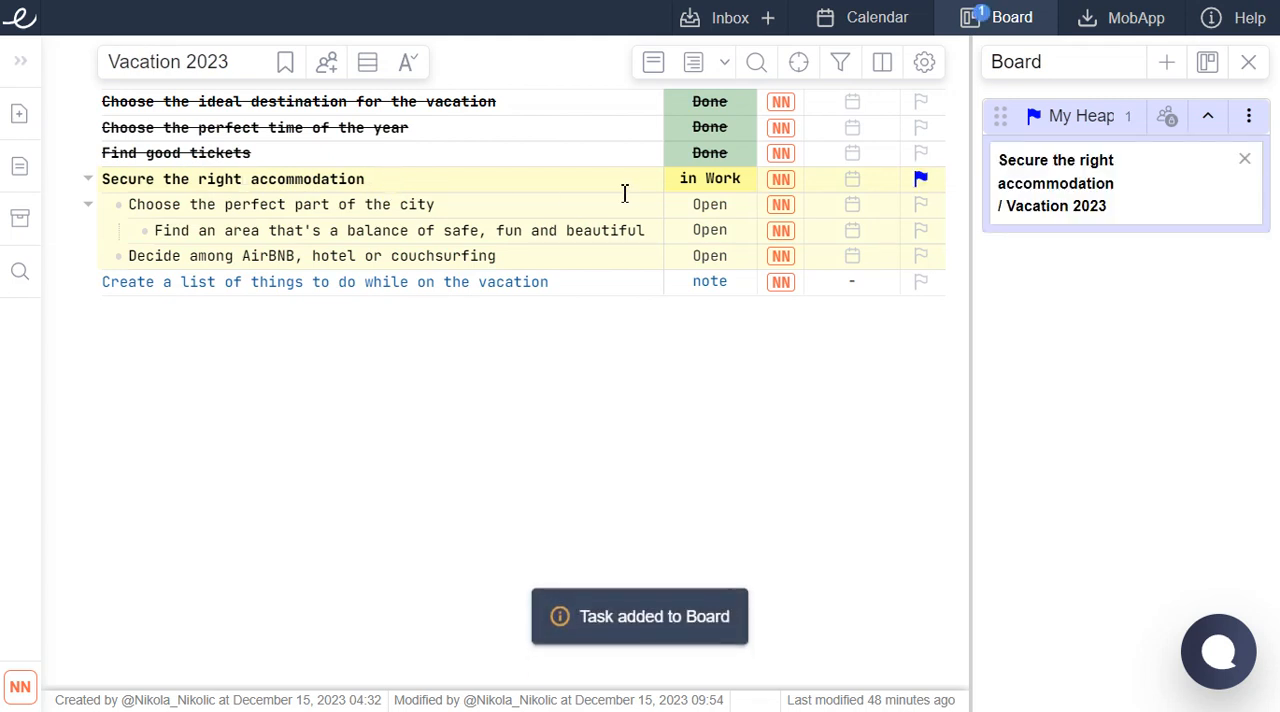
click(520, 194)
key(ctrl+d)
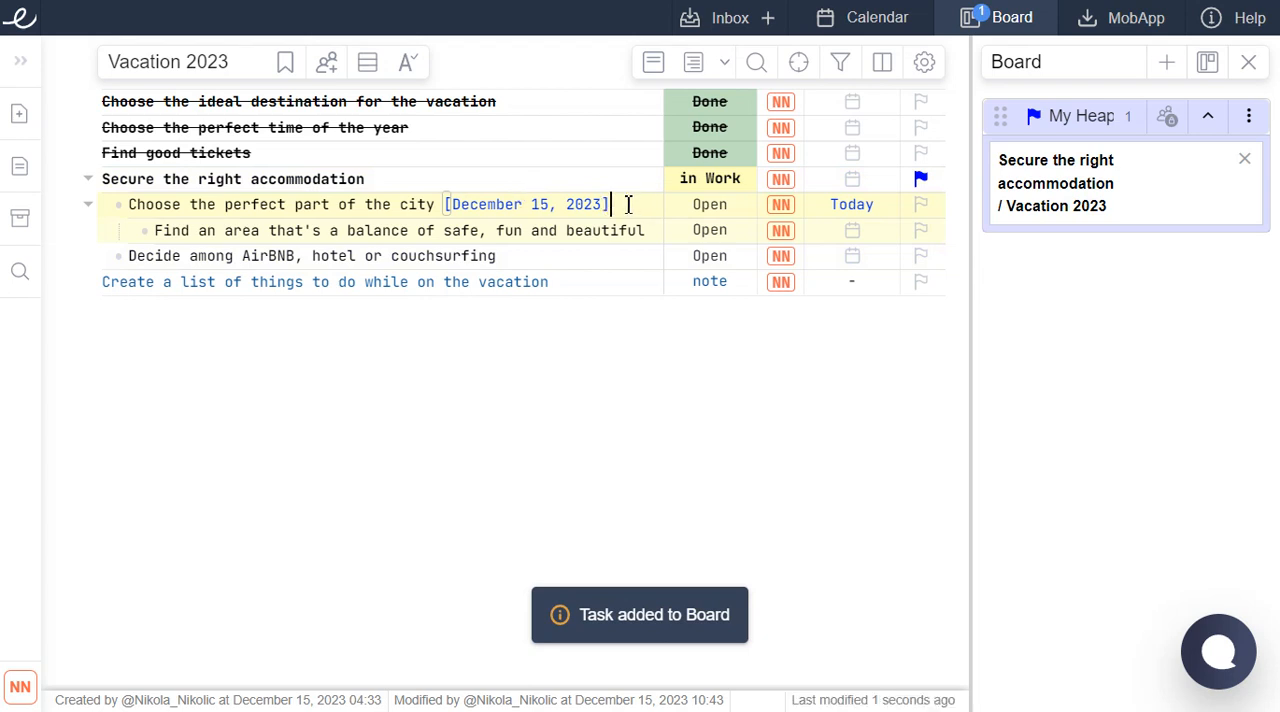
drag(609, 204, 444, 206)
key(BackSpace)
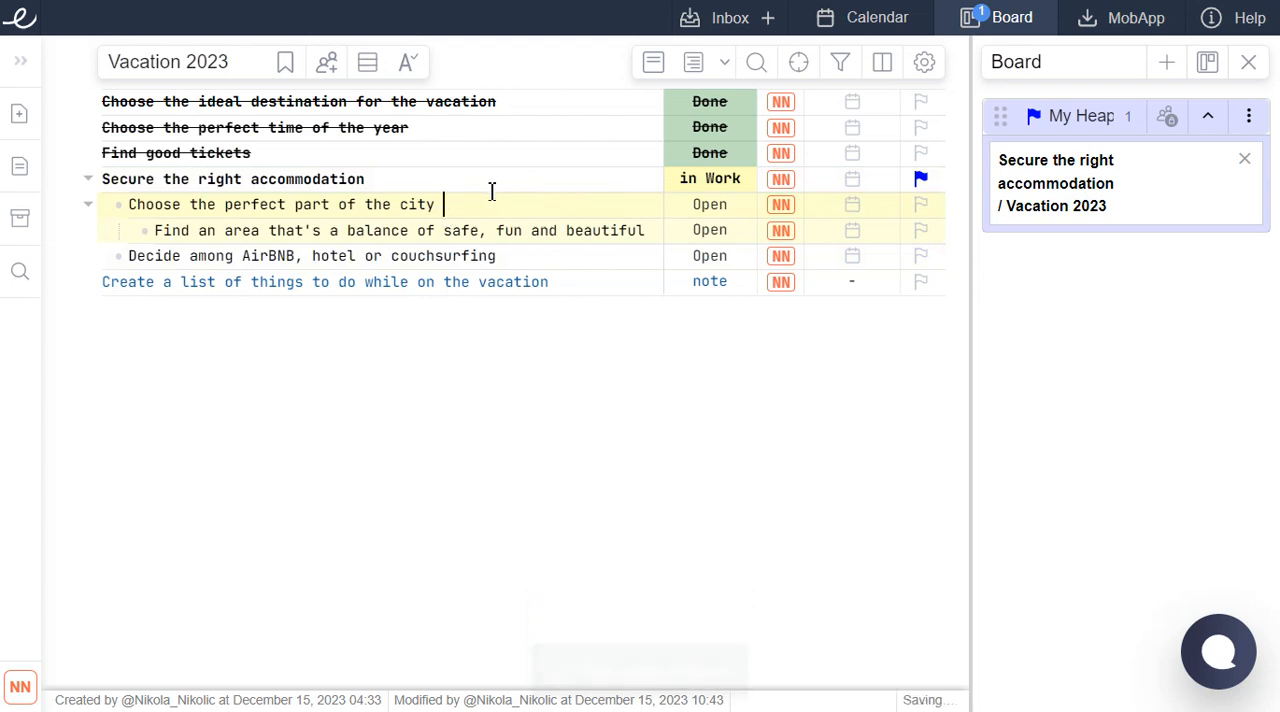
Add the subtask "Choose the perfect part of the city" to the My Heap list on the Board.
right_click(434, 200)
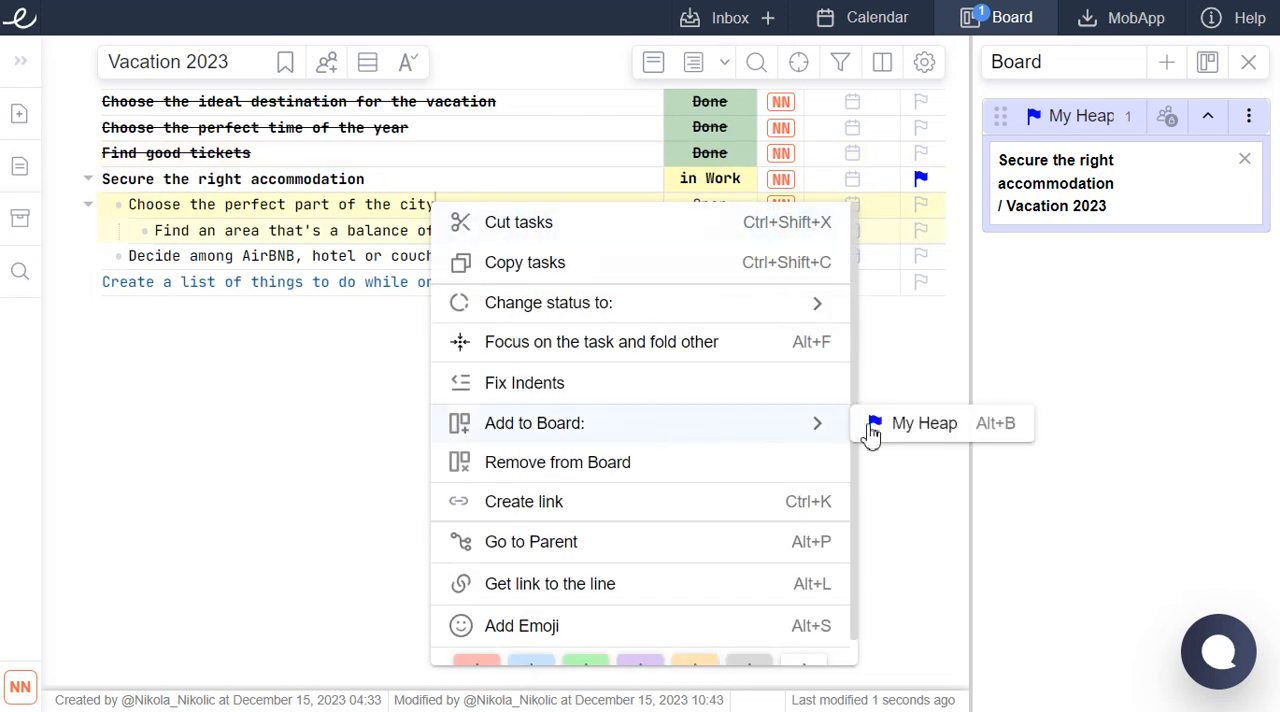
click(908, 426)
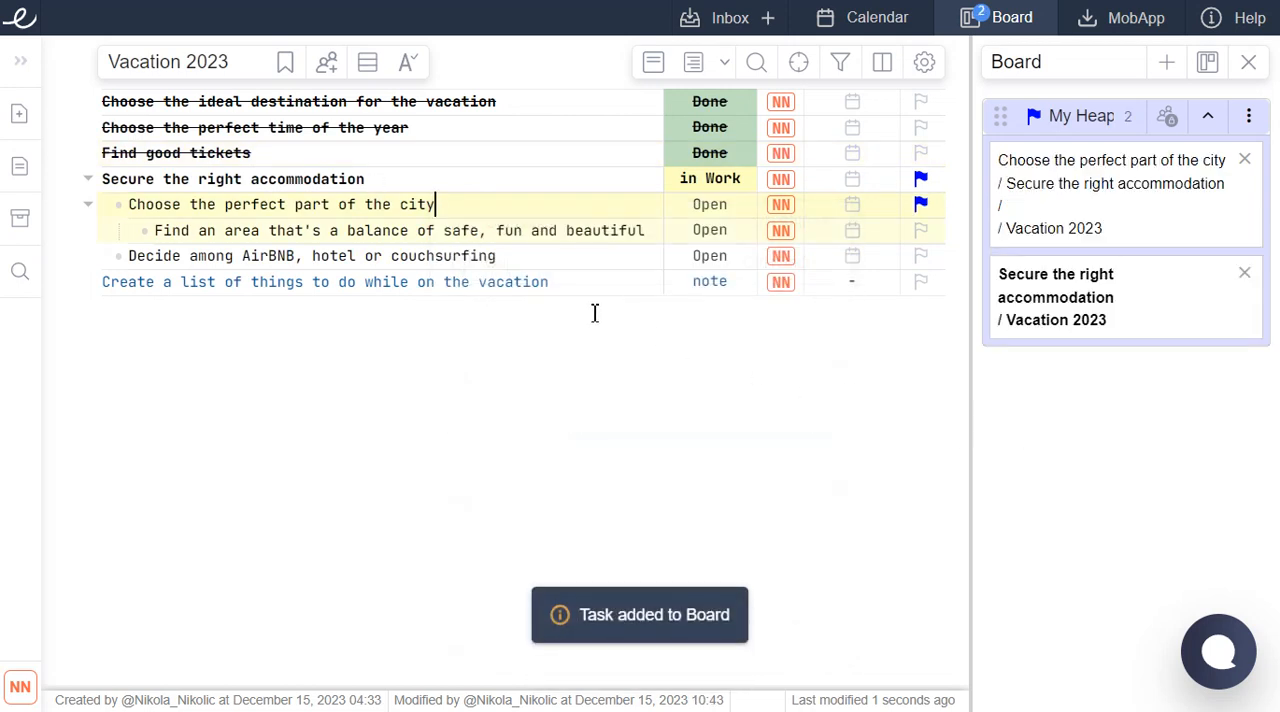
click(436, 205)
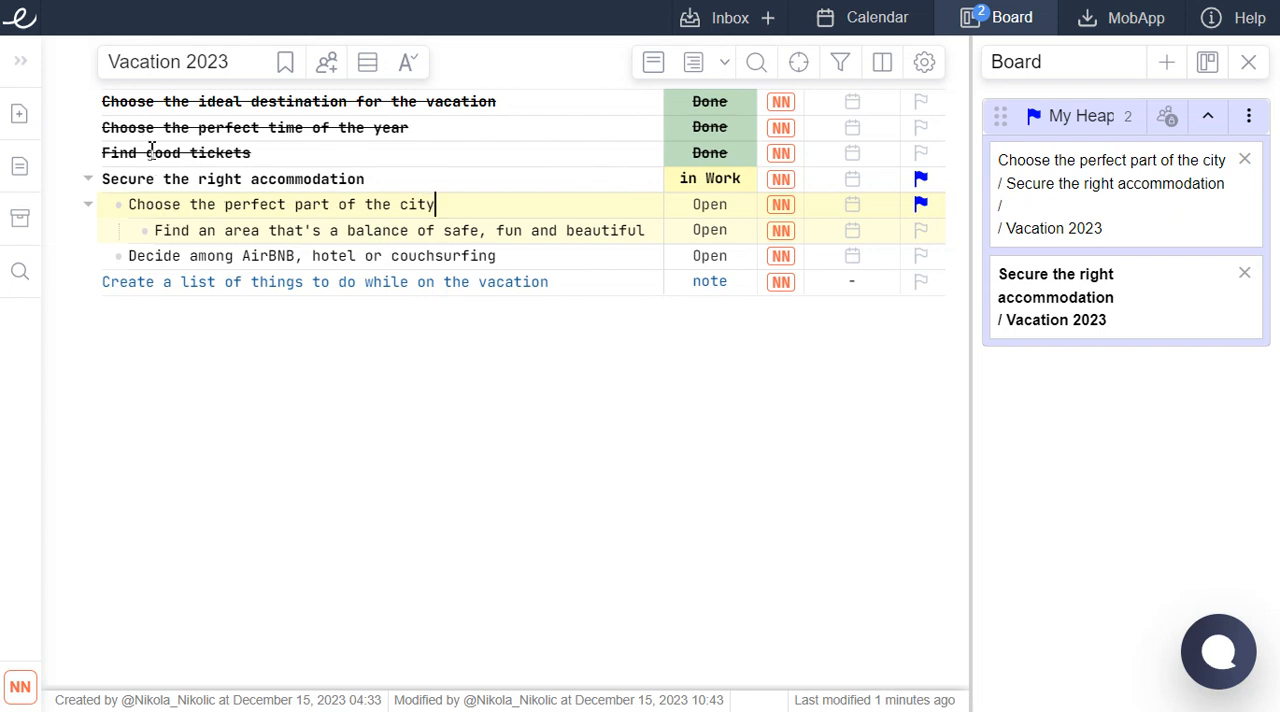
click(367, 231)
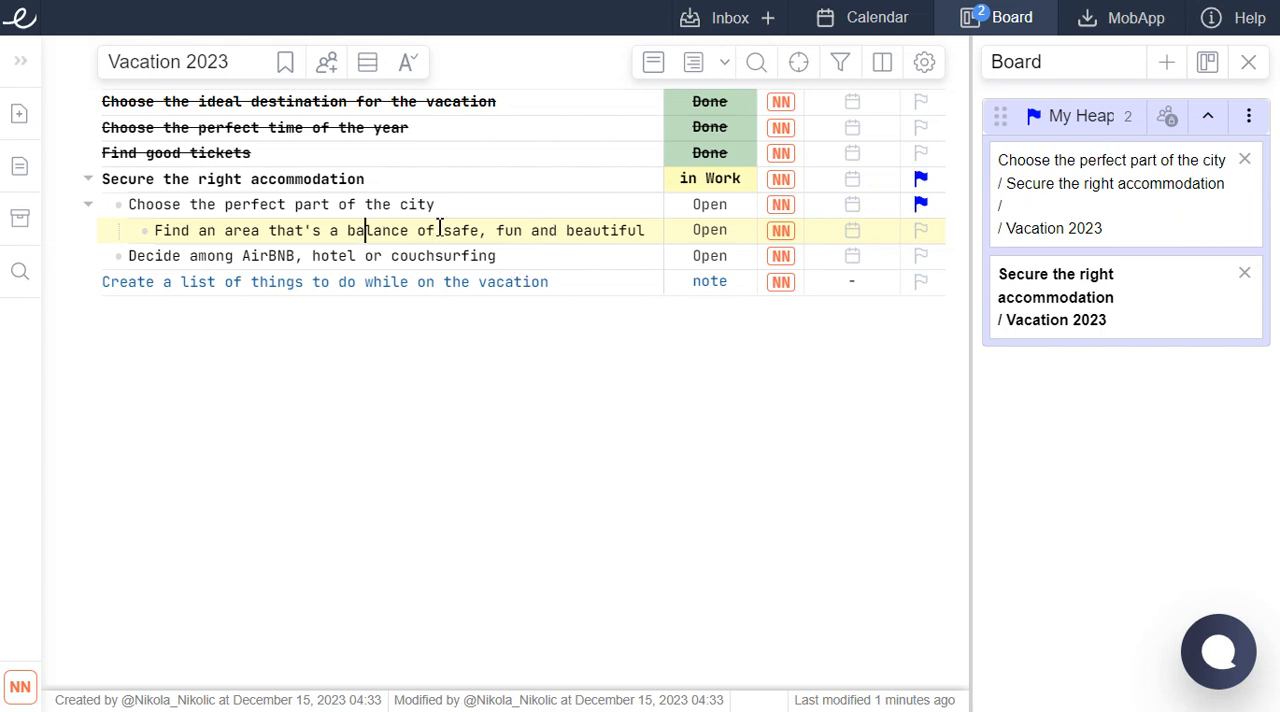
drag(589, 289, 289, 165)
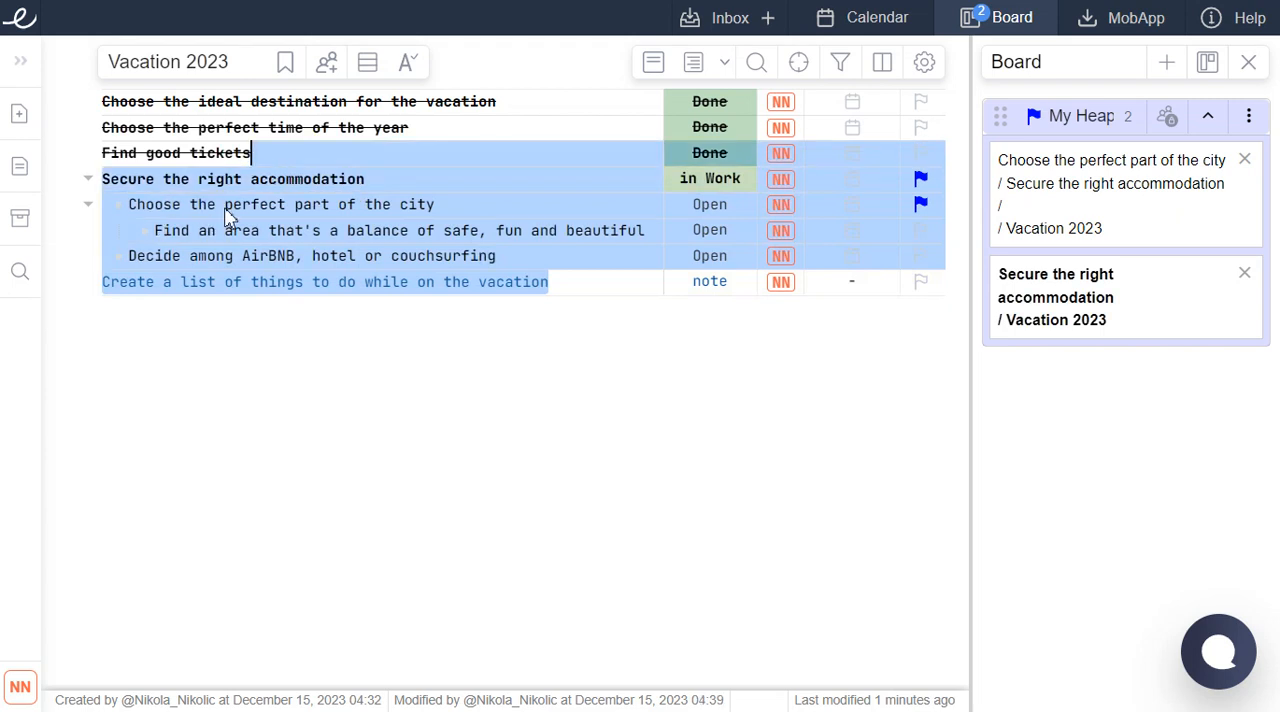
click(348, 230)
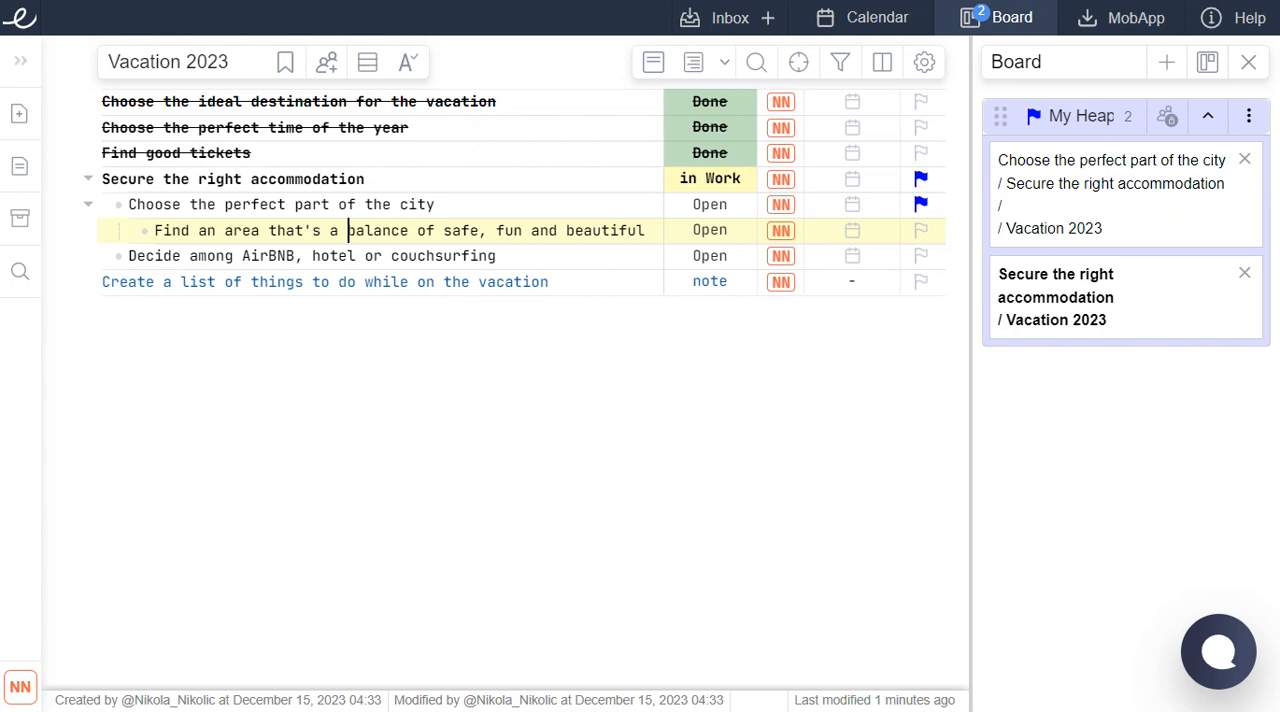
Remove both task cards from the My Heap list on the Board.
click(1245, 161)
click(1245, 161)
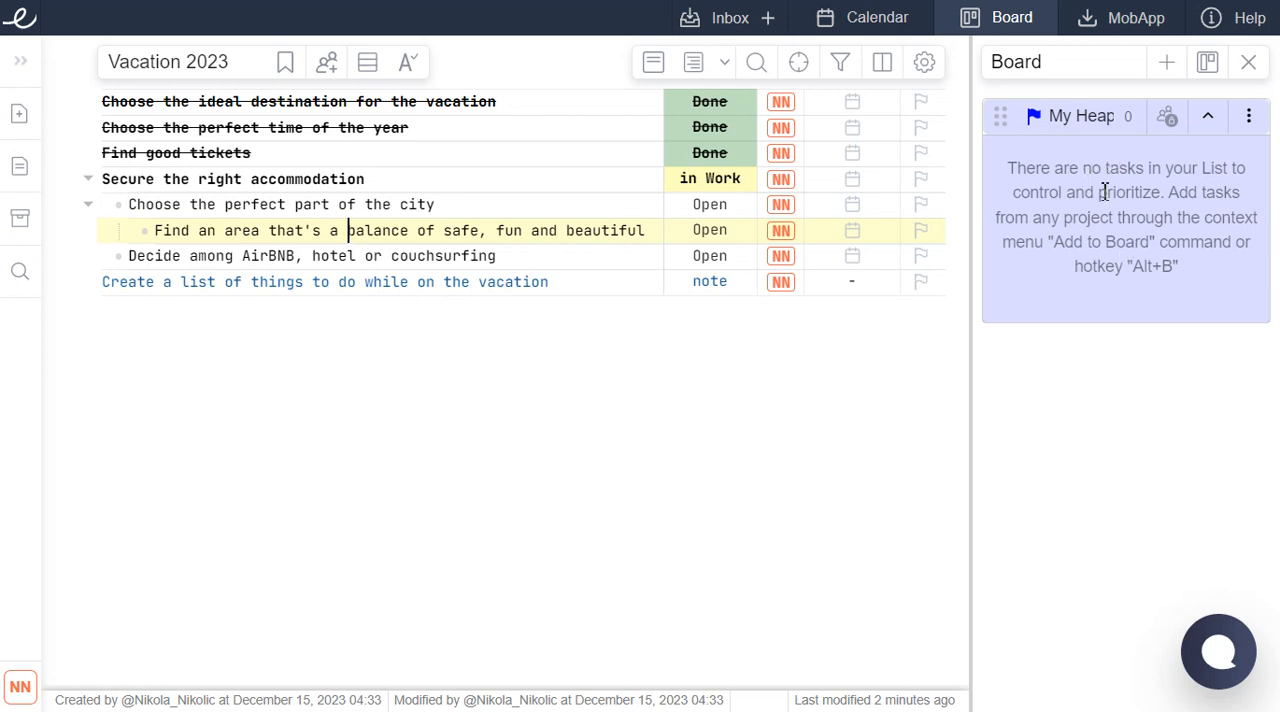
Create a new list on the Board and name it "New List".
click(1165, 65)
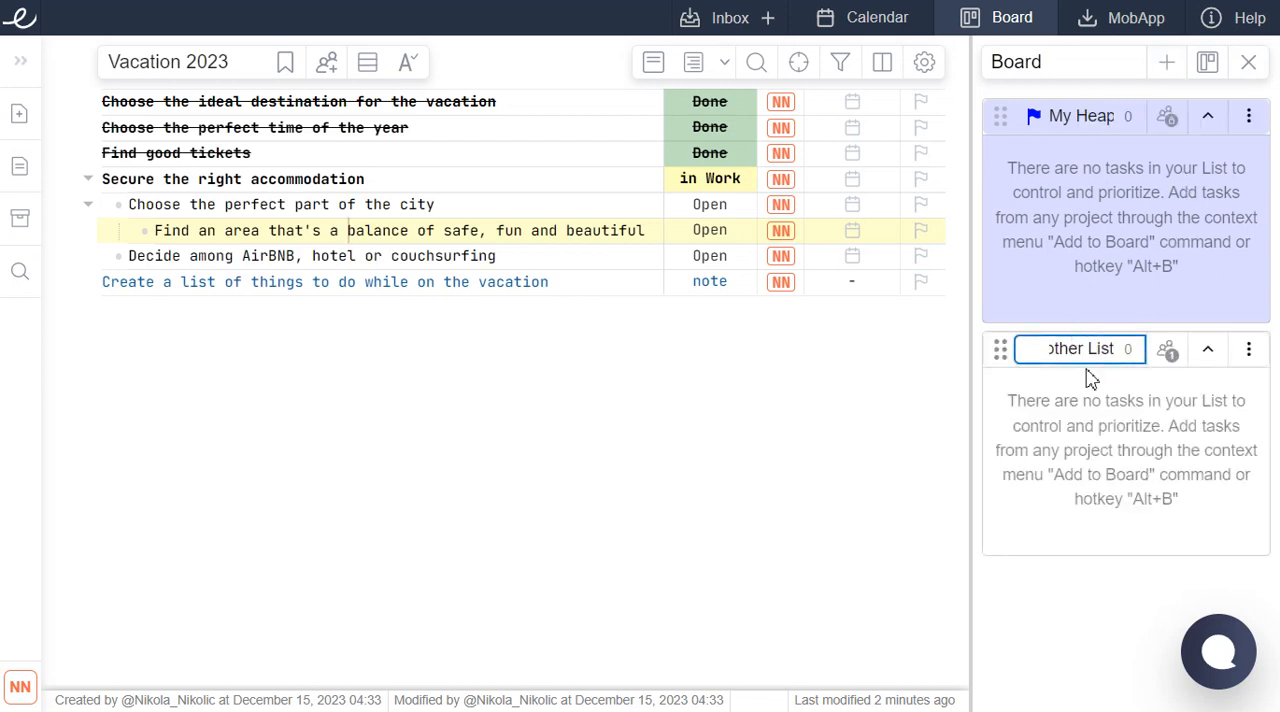
key(ctrl+a)
text(New L)
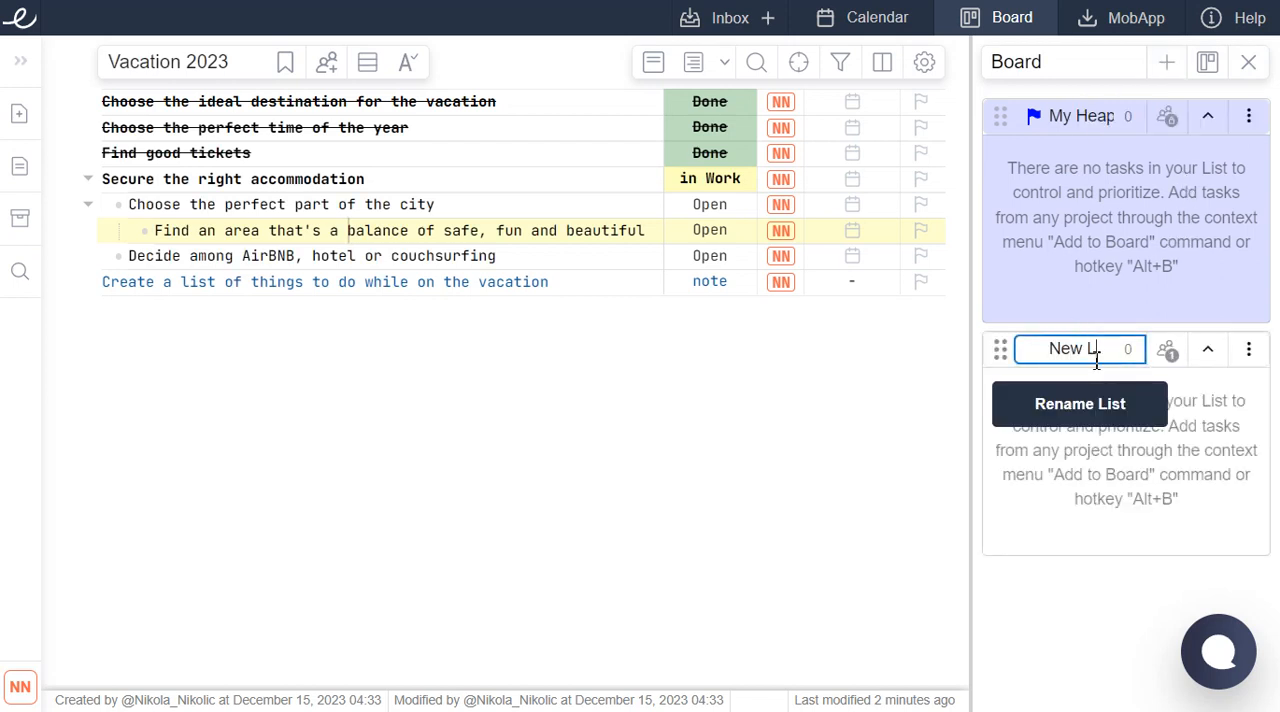
text(ist)
click(786, 422)
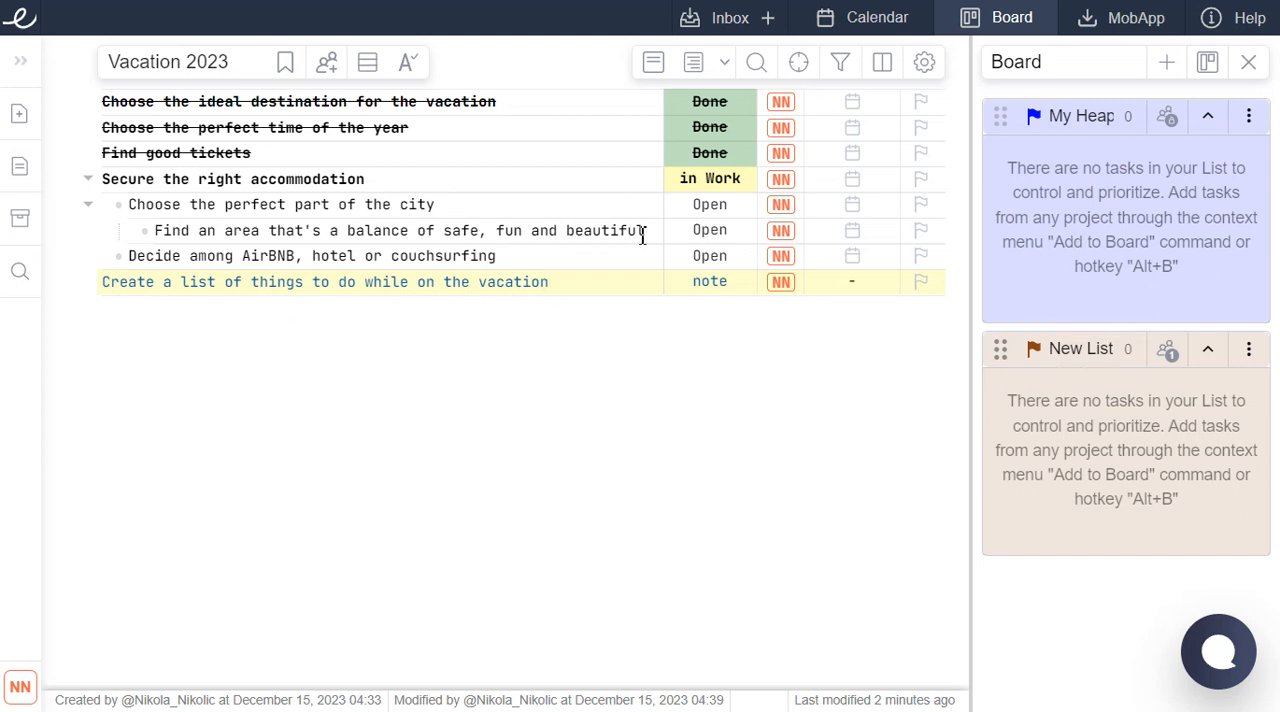
Create one more list on the Board below New List, keeping its default name.
click(393, 204)
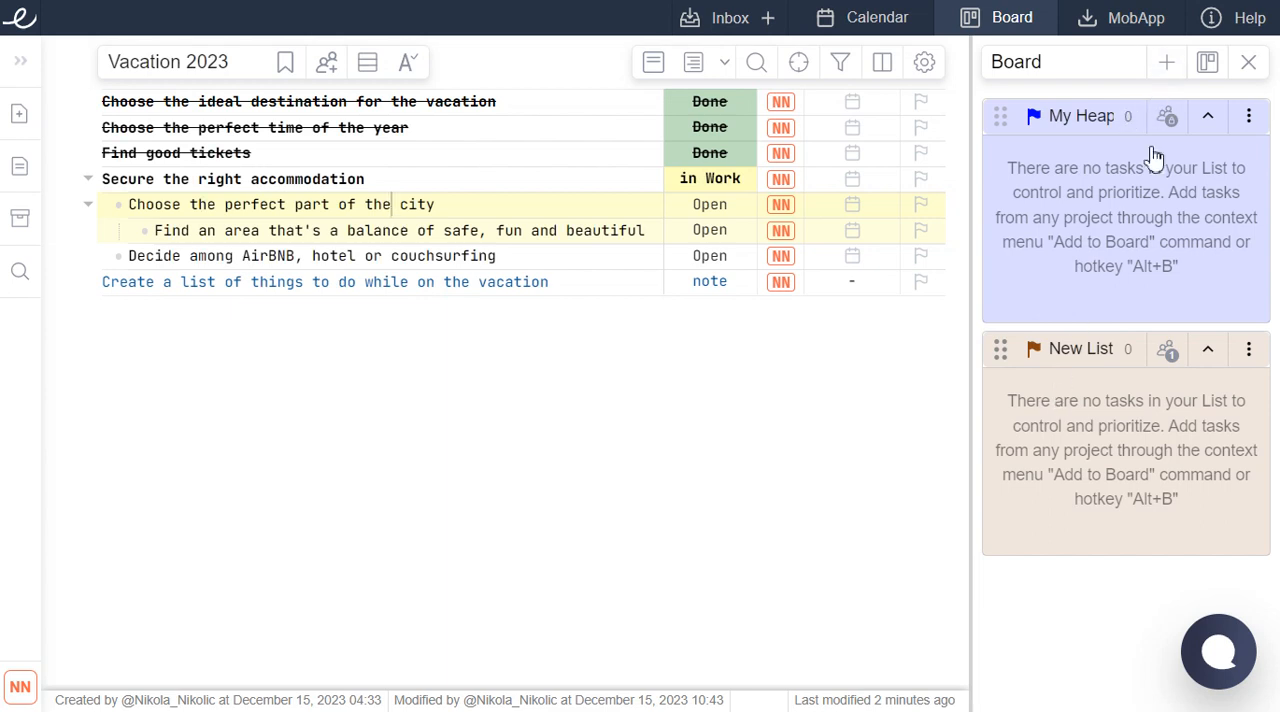
scroll(1141, 295, up, 2)
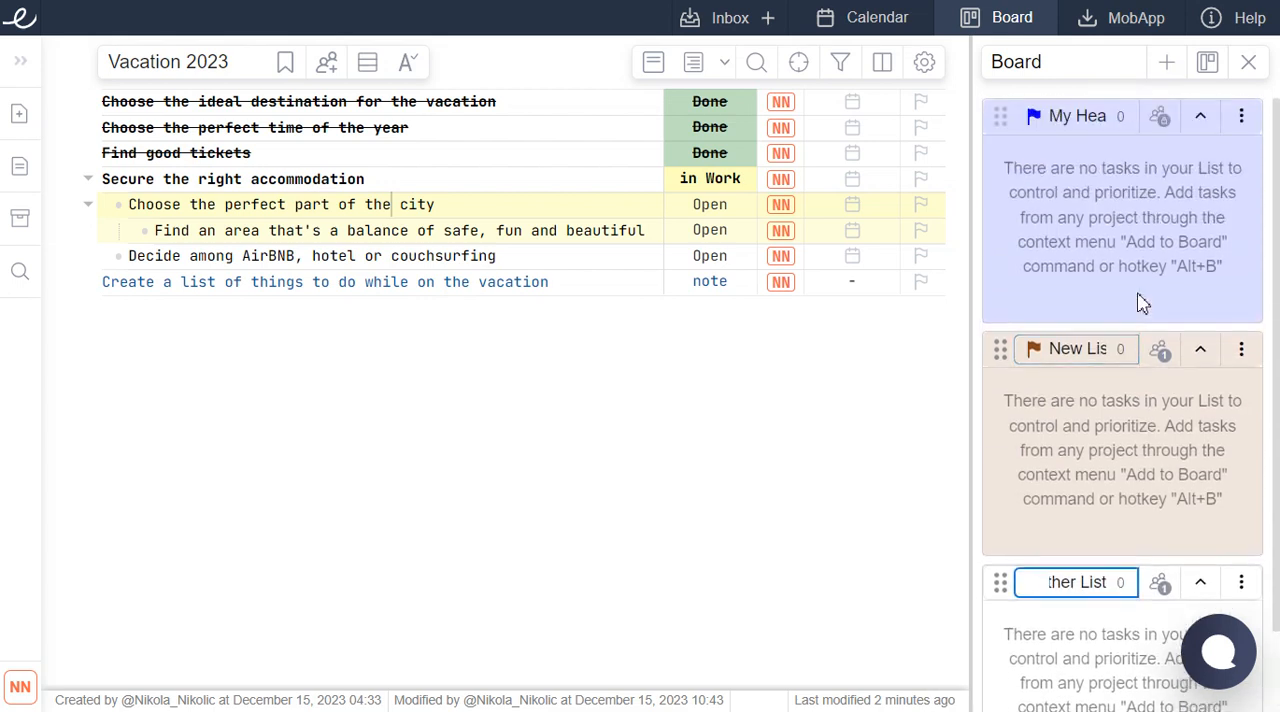
click(751, 362)
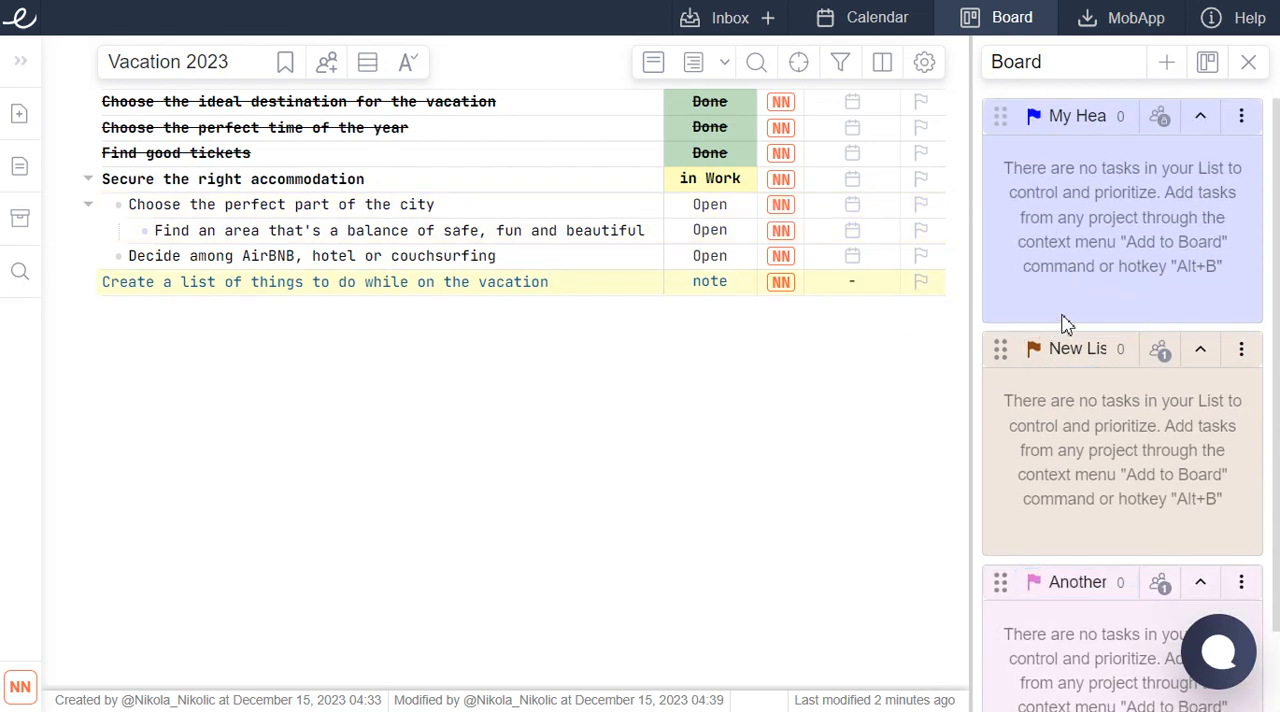
Look through the lists on the Board from My Heap down to the last one.
scroll(1092, 365, down, 1)
scroll(1112, 355, up, 1)
scroll(1186, 362, down, 1)
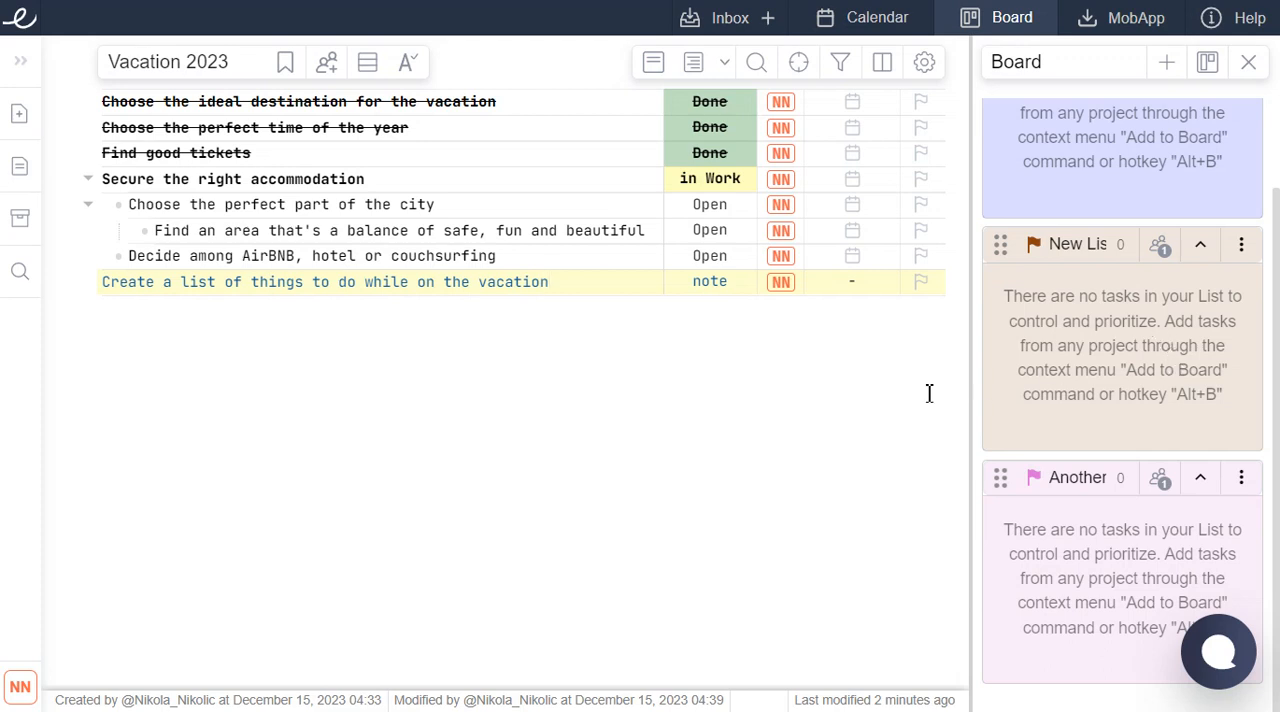
scroll(1097, 403, up, 1)
scroll(1080, 375, down, 1)
scroll(1128, 345, up, 1)
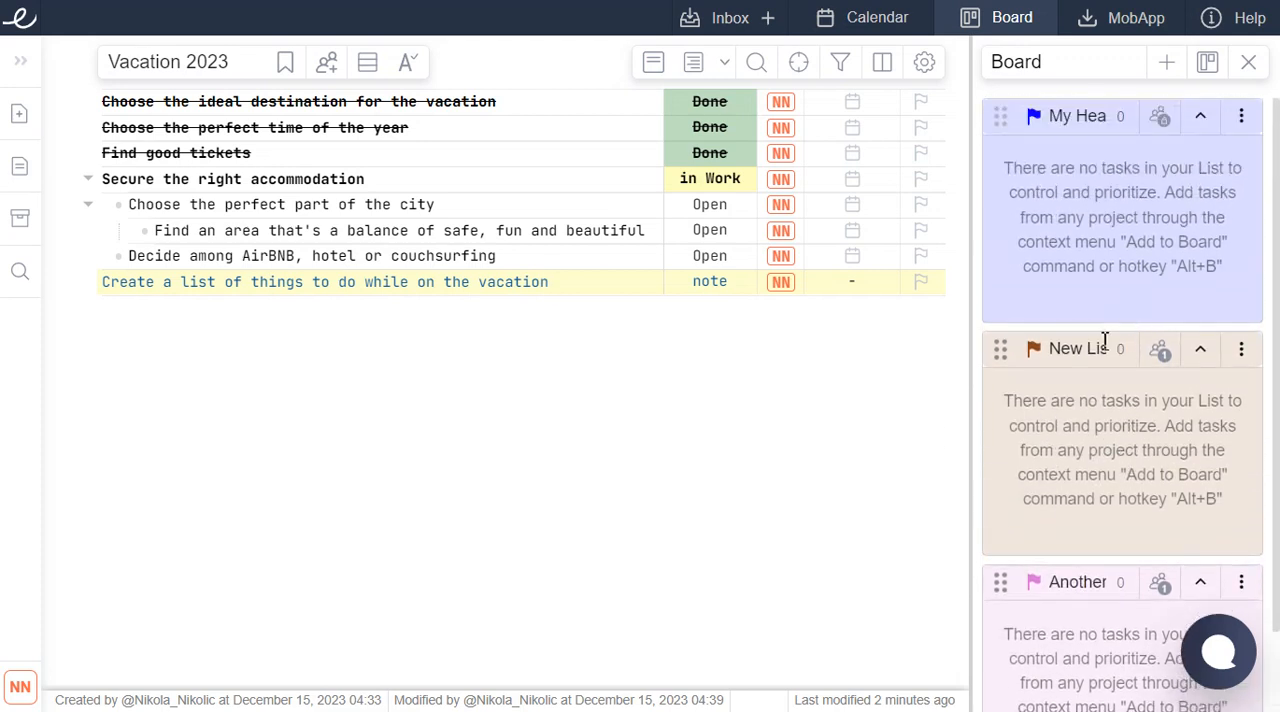
scroll(1110, 330, down, 1)
scroll(1090, 355, up, 1)
scroll(1100, 380, down, 1)
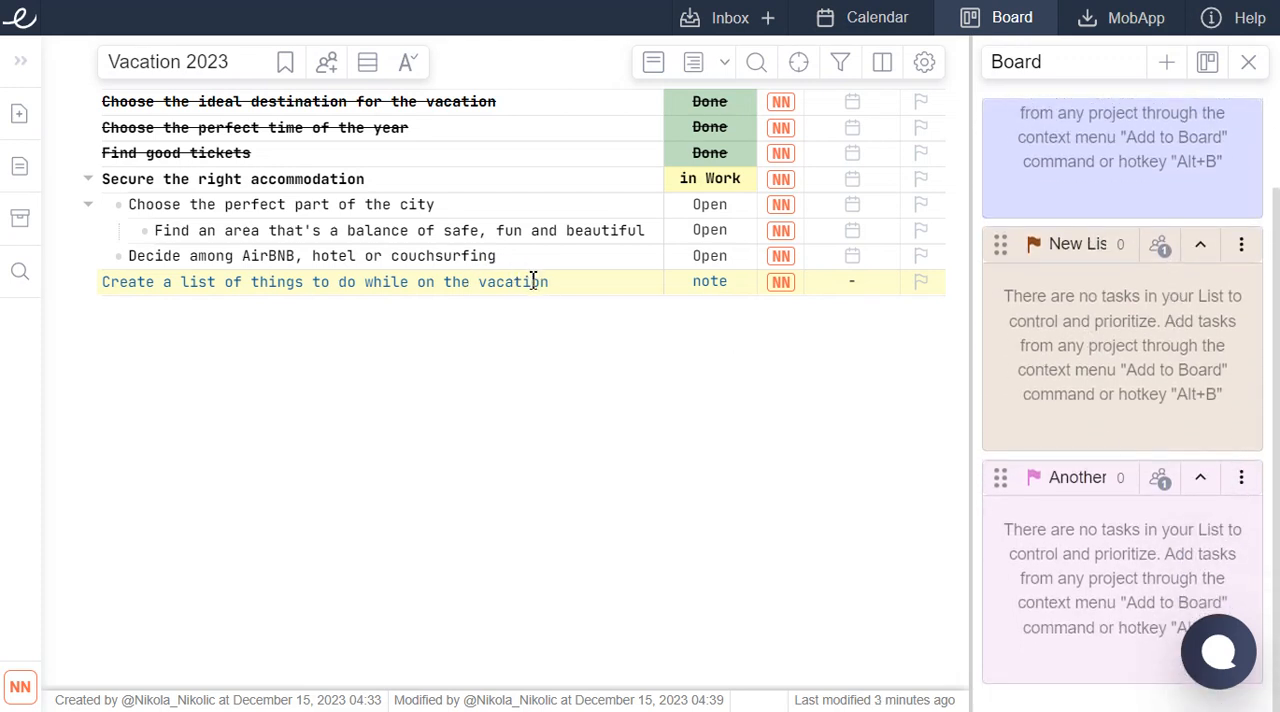
scroll(1237, 483, up, 2)
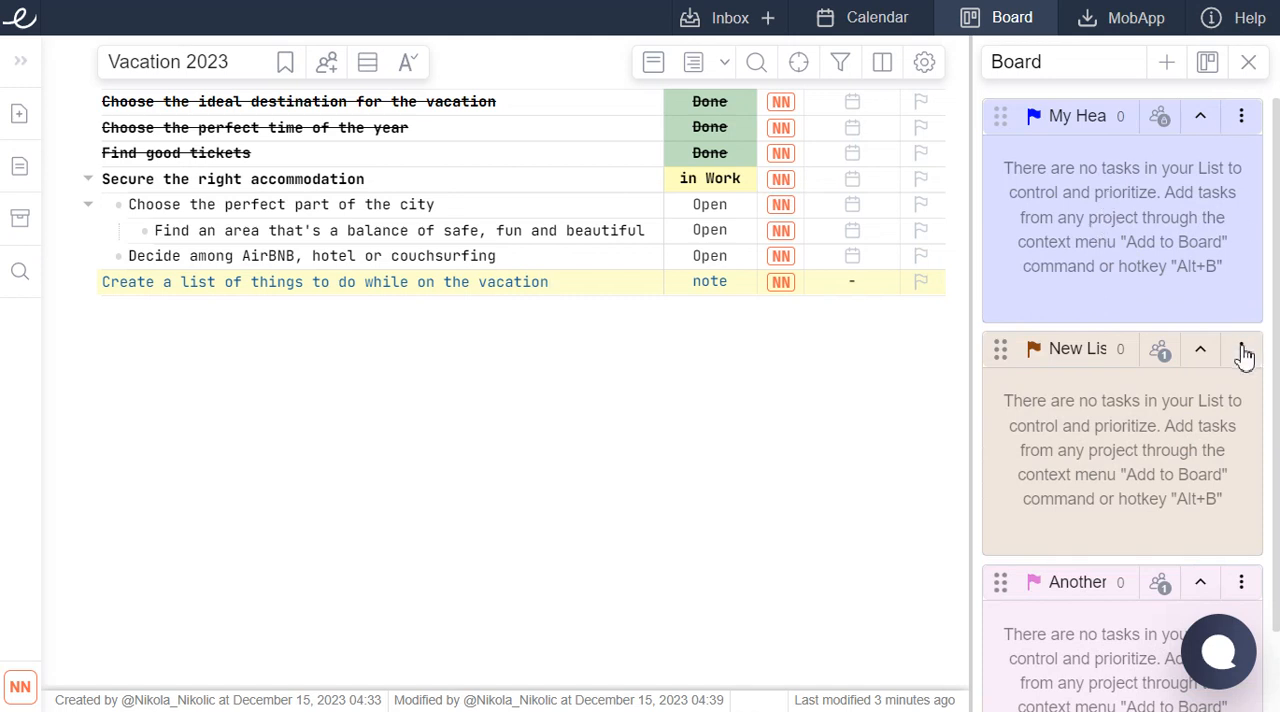
View the sharing settings of New List, close them, and collapse and re-expand the list.
click(1160, 352)
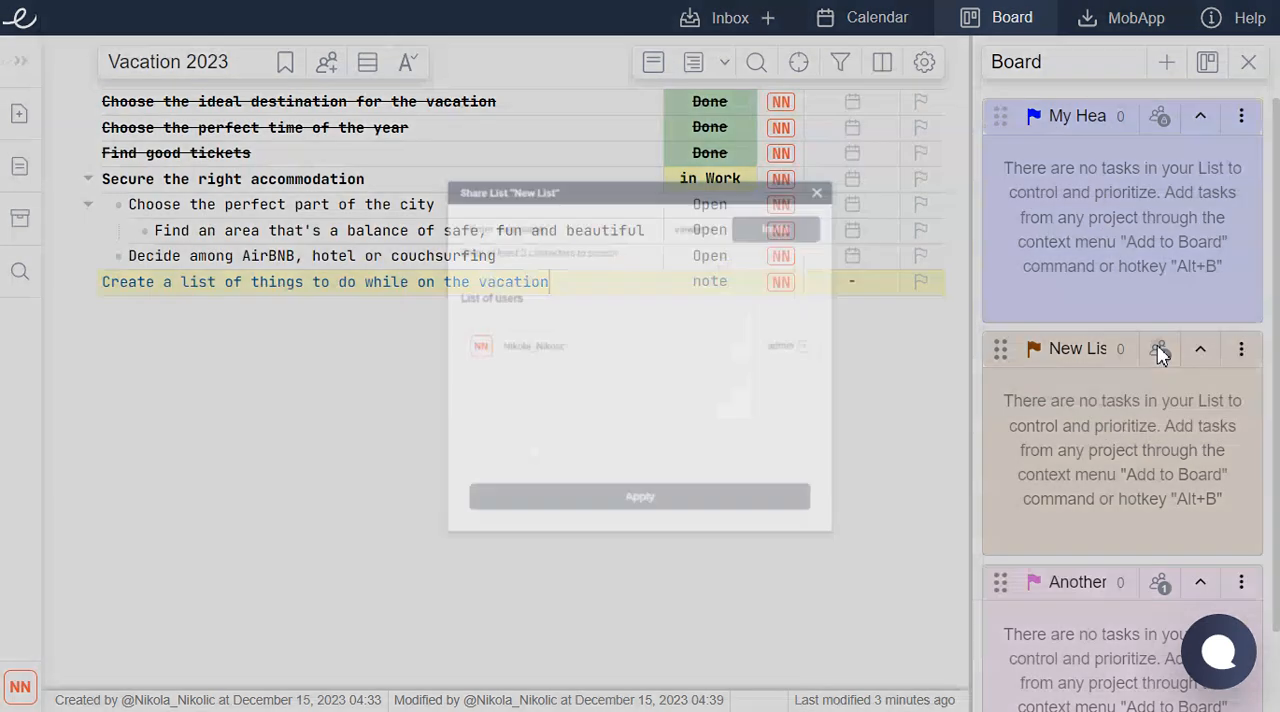
click(916, 106)
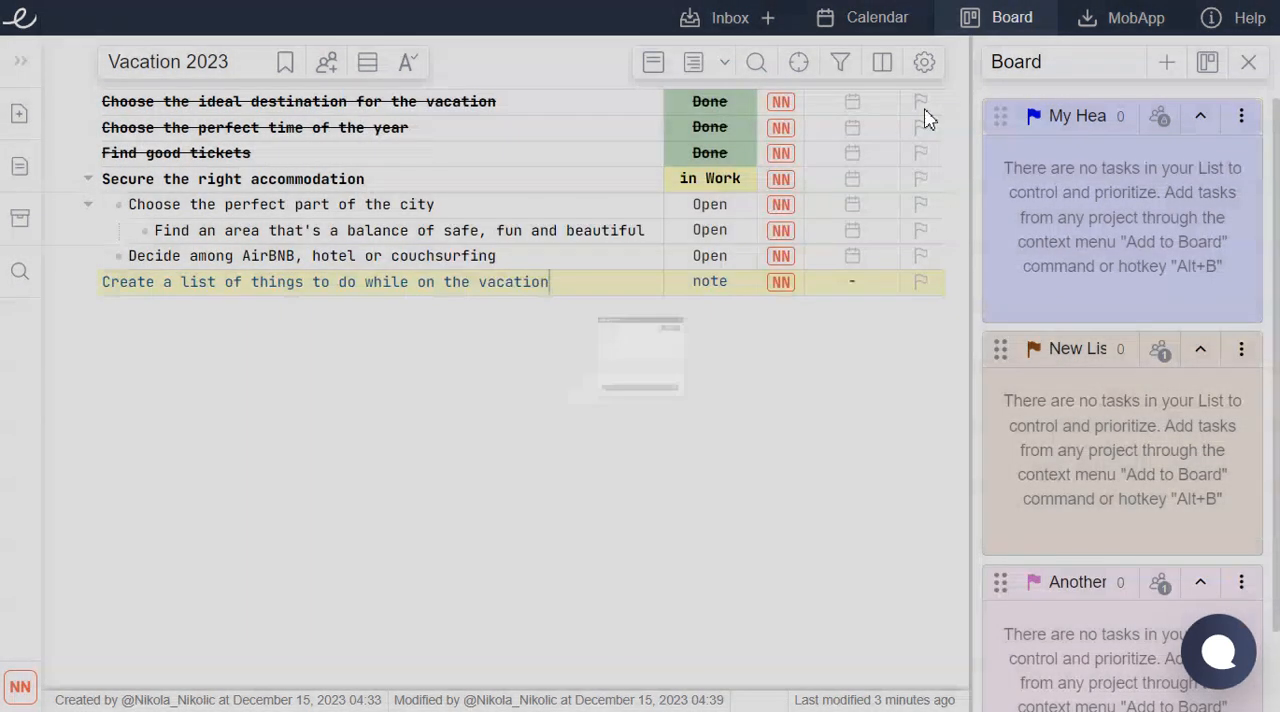
click(1200, 356)
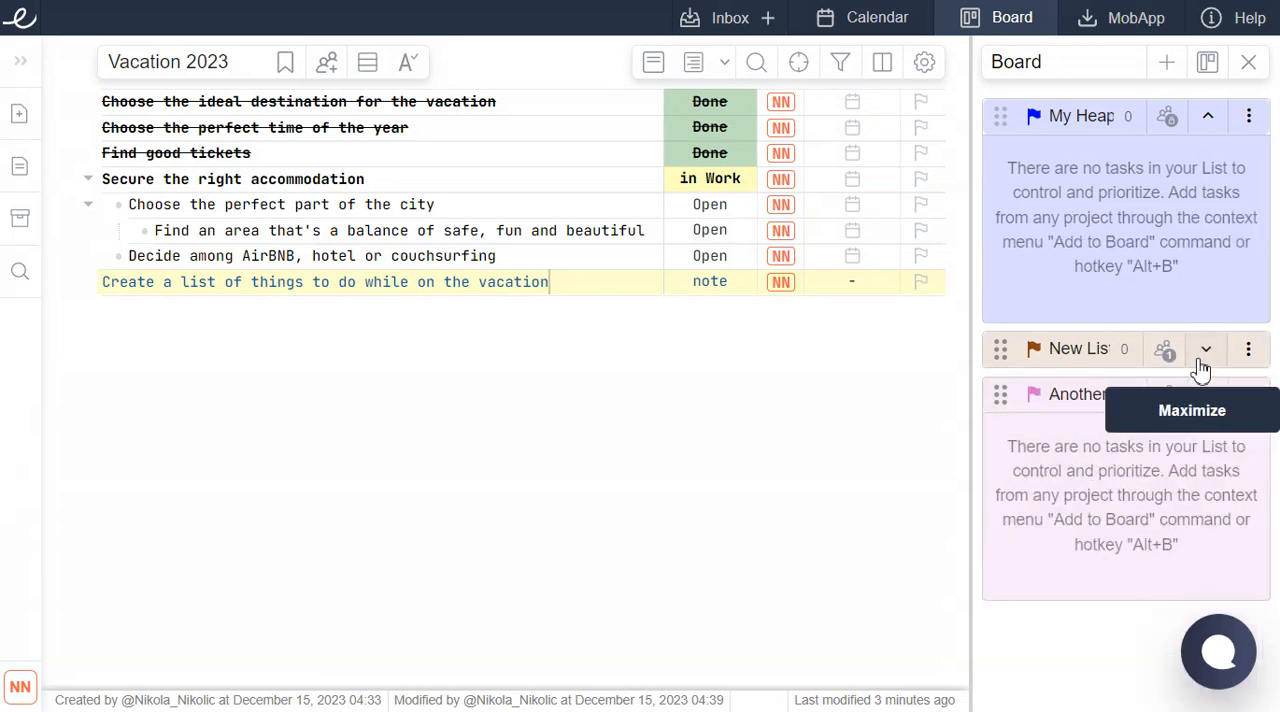
click(1203, 358)
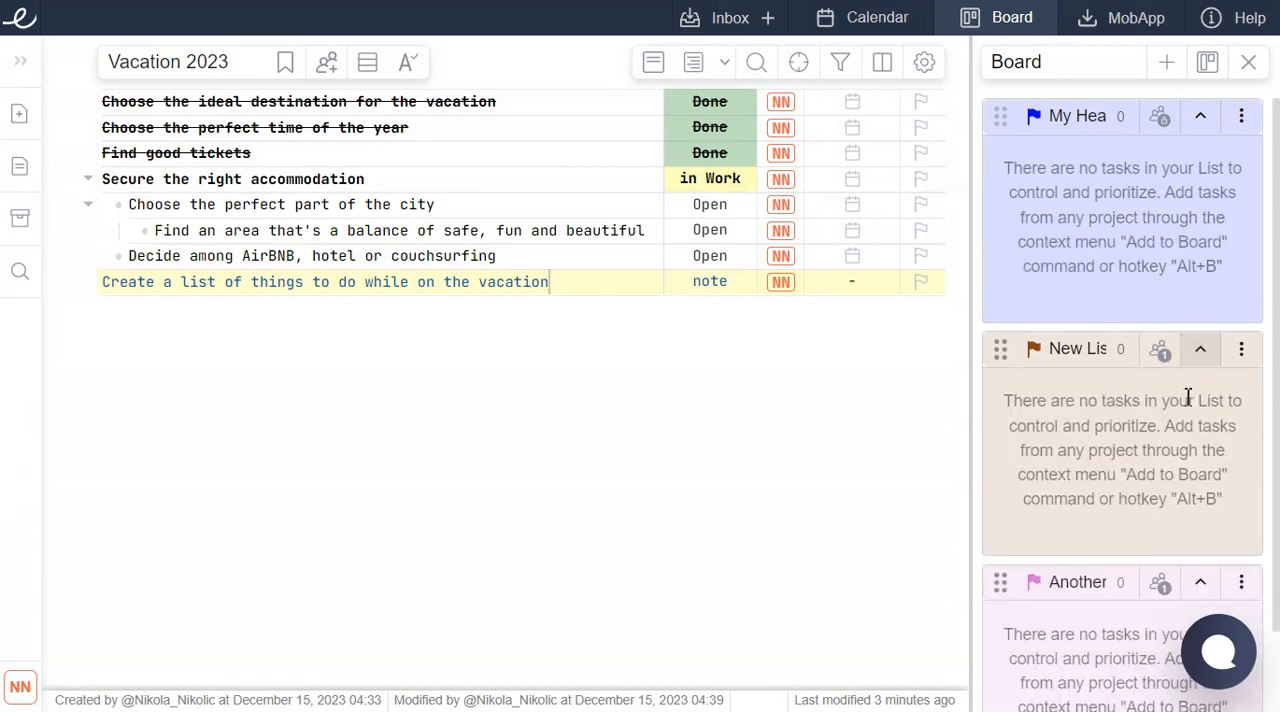
Delete New List and the other added list from the Board, keeping only My Heap.
click(1240, 352)
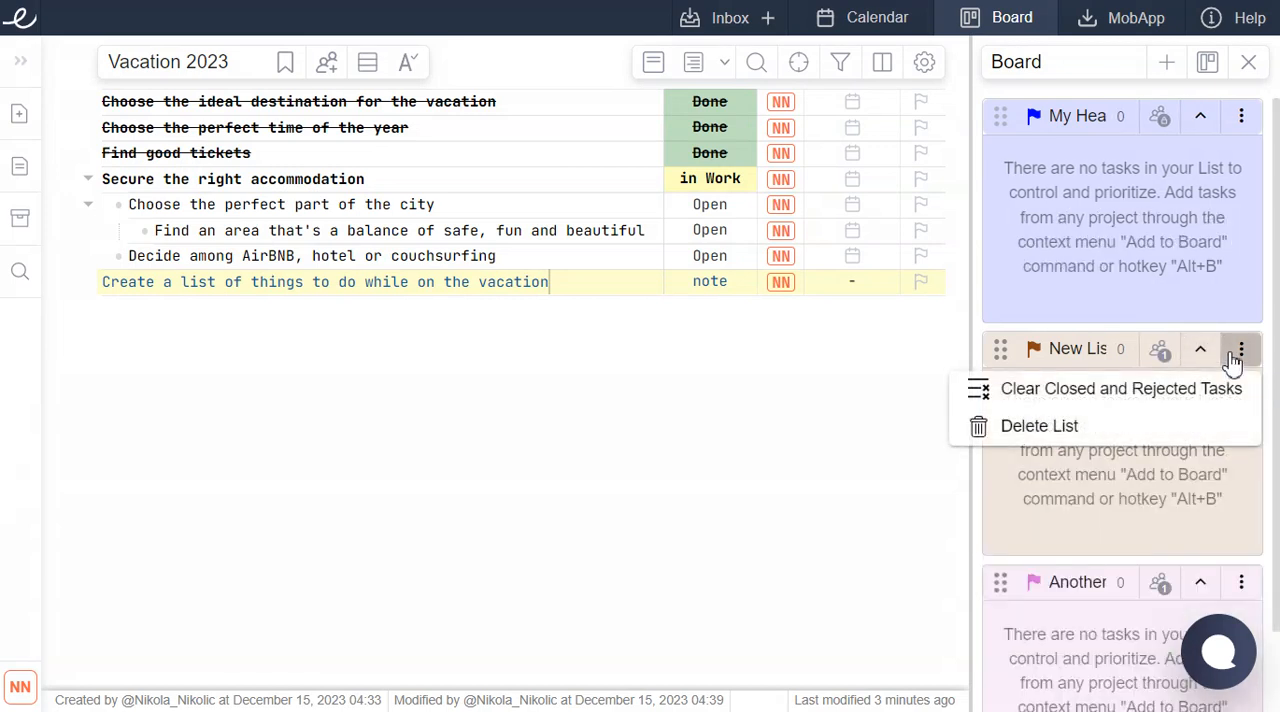
click(1045, 428)
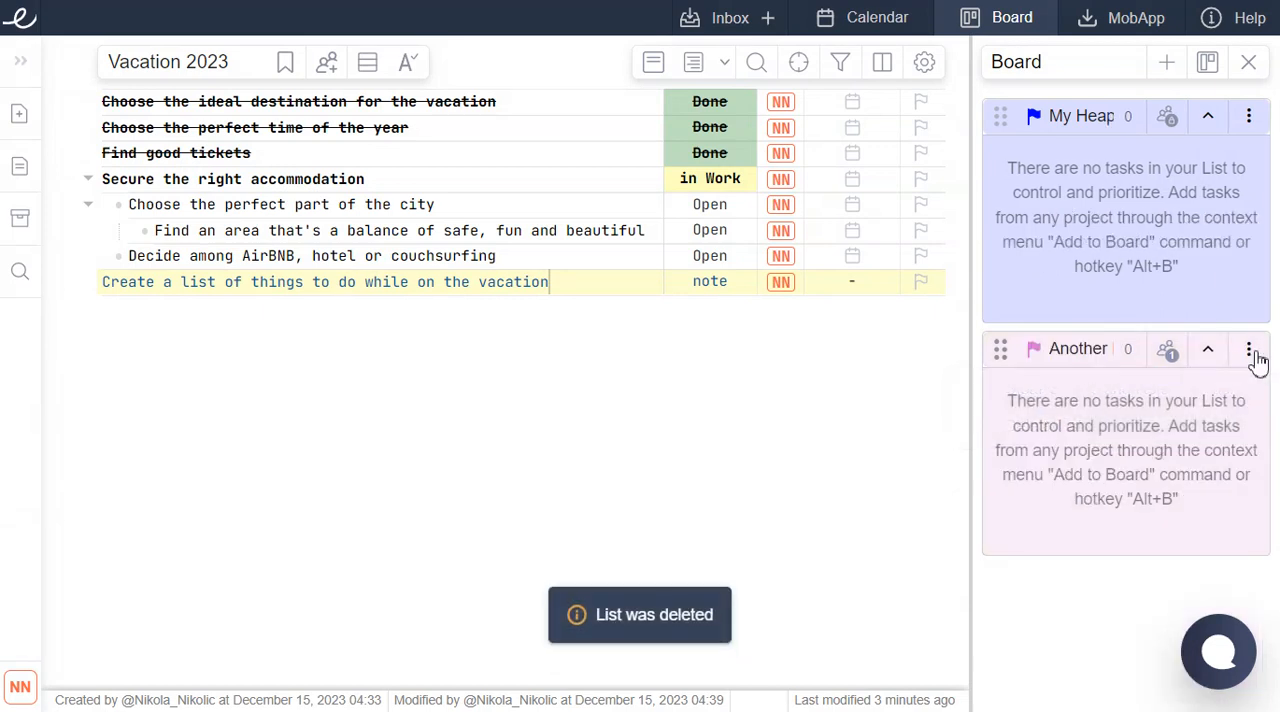
click(1249, 352)
click(1063, 438)
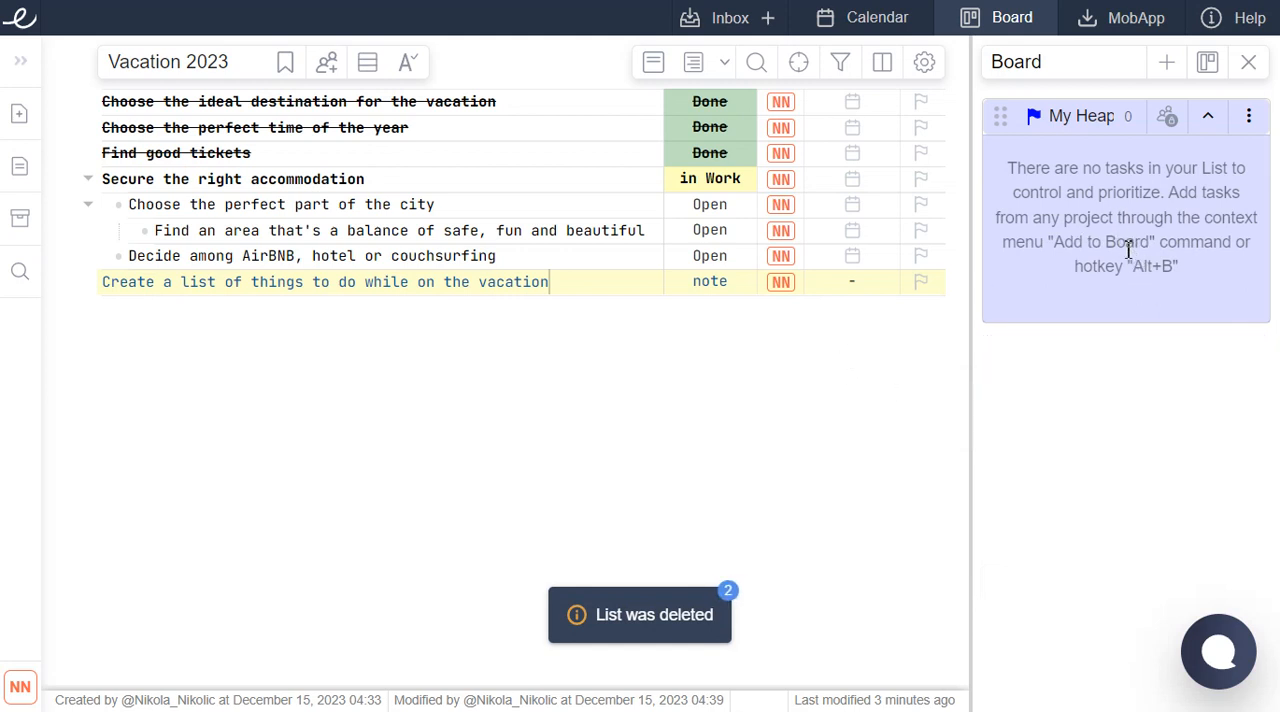
Add the task "Secure the right accommodation" to My Heap on the Board.
click(340, 178)
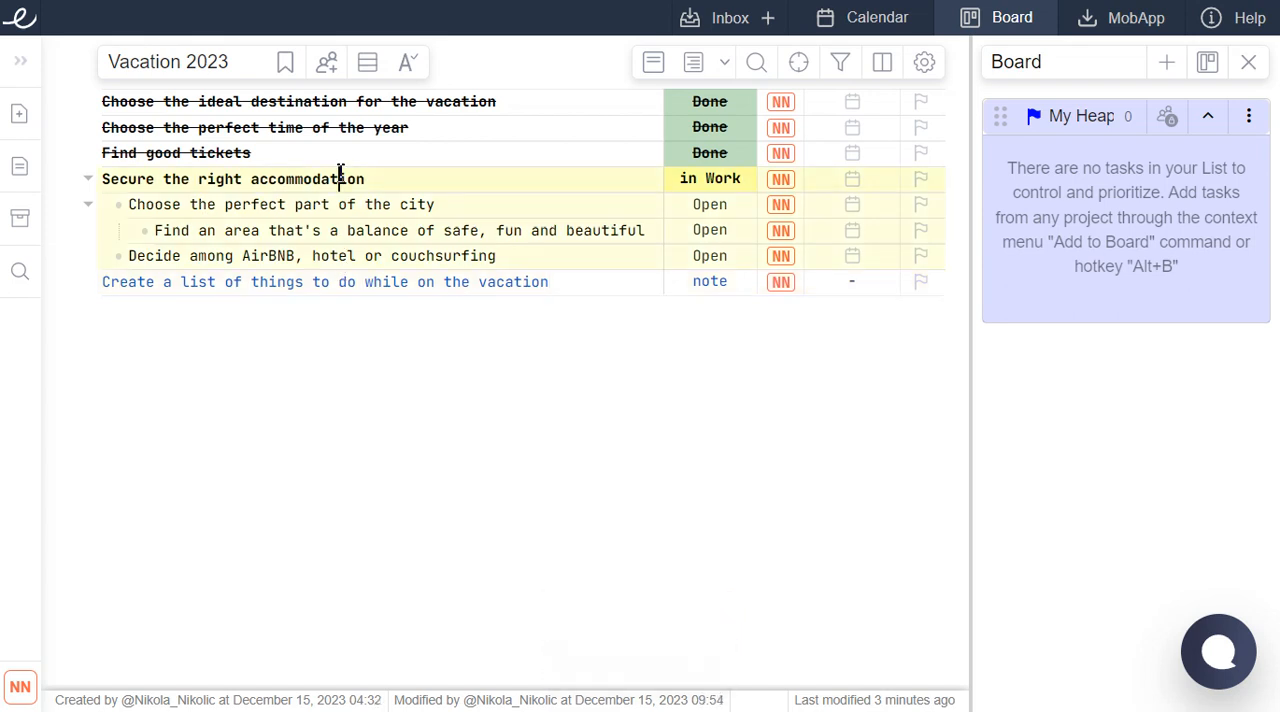
key(alt+b)
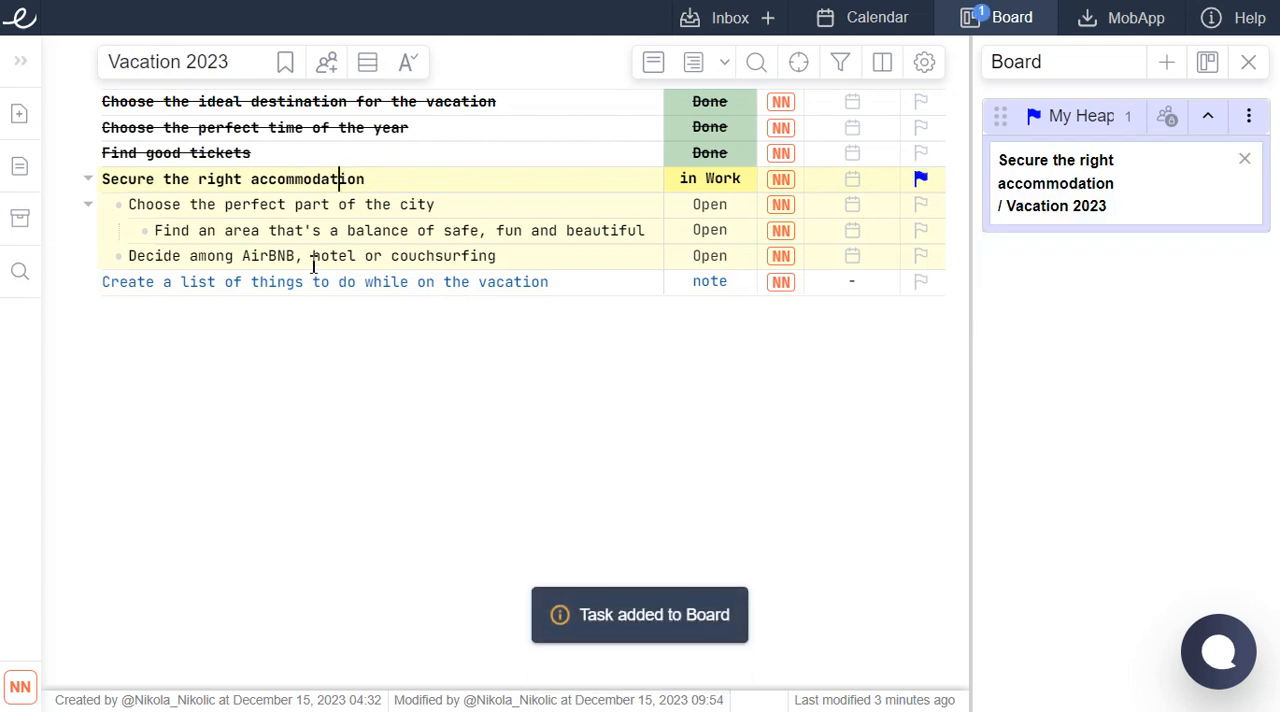
Change "Create a list of things to do while on the vacation" from a note to status "in Work" and add it to My Heap.
click(307, 288)
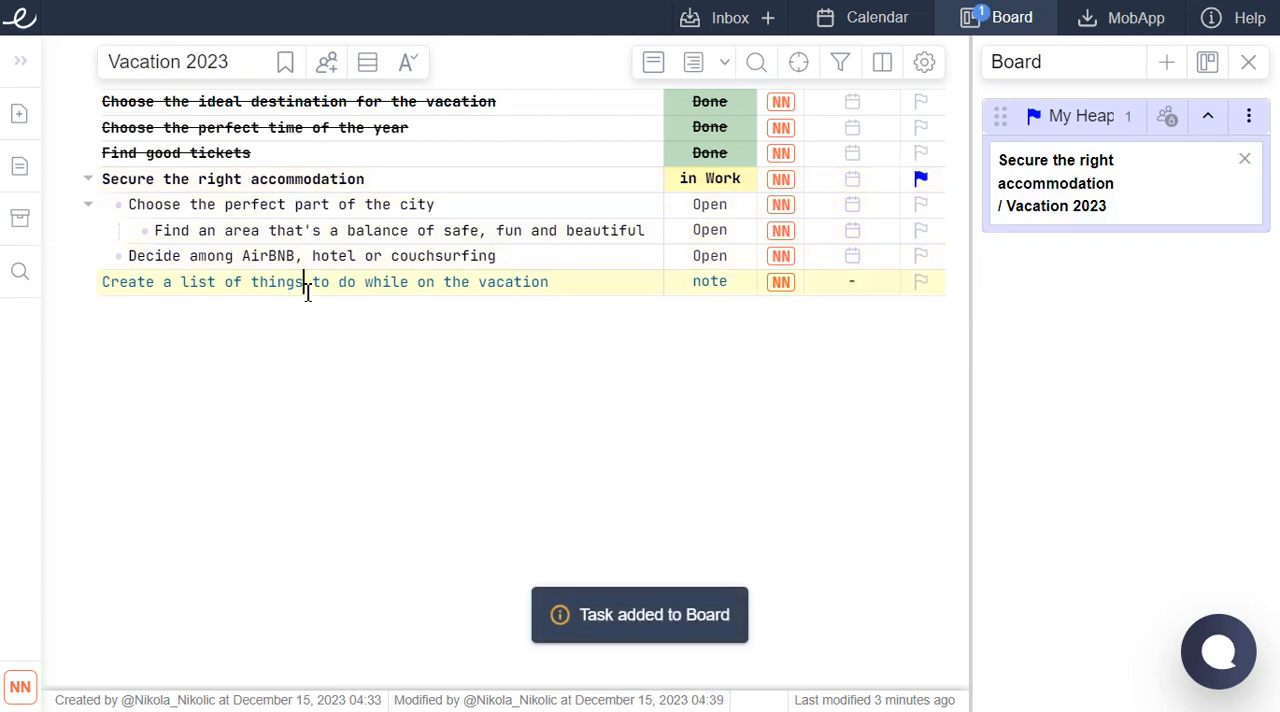
key(alt+b)
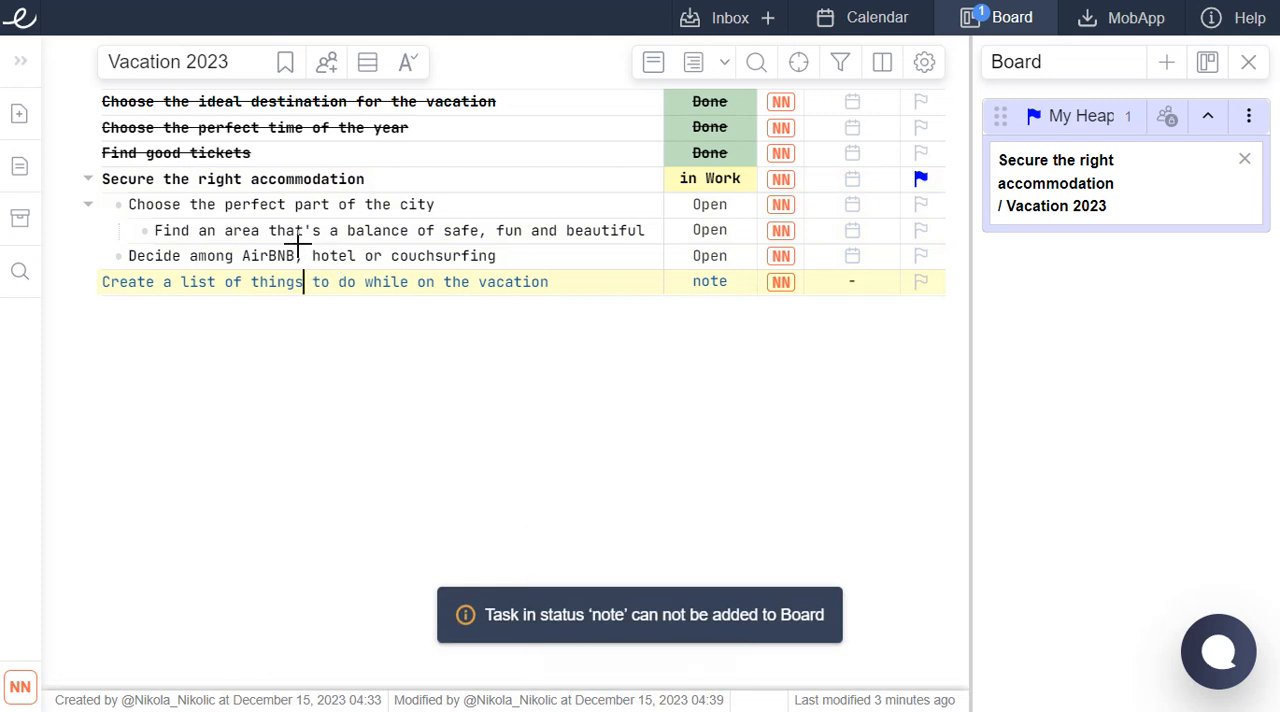
key(alt+w)
key(alt+b)
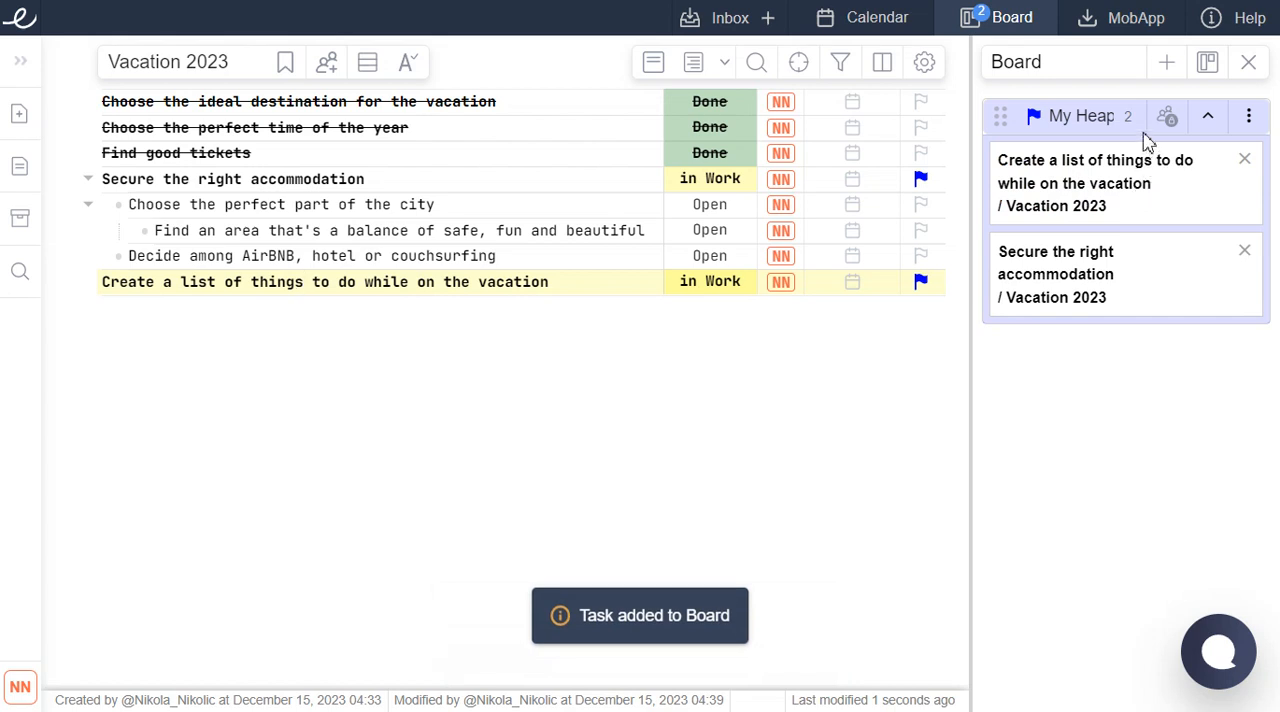
Move the "Secure the right accommodation" card above the "Create a list of things to do while on the vacation" card in My Heap.
drag(1136, 262, 1134, 190)
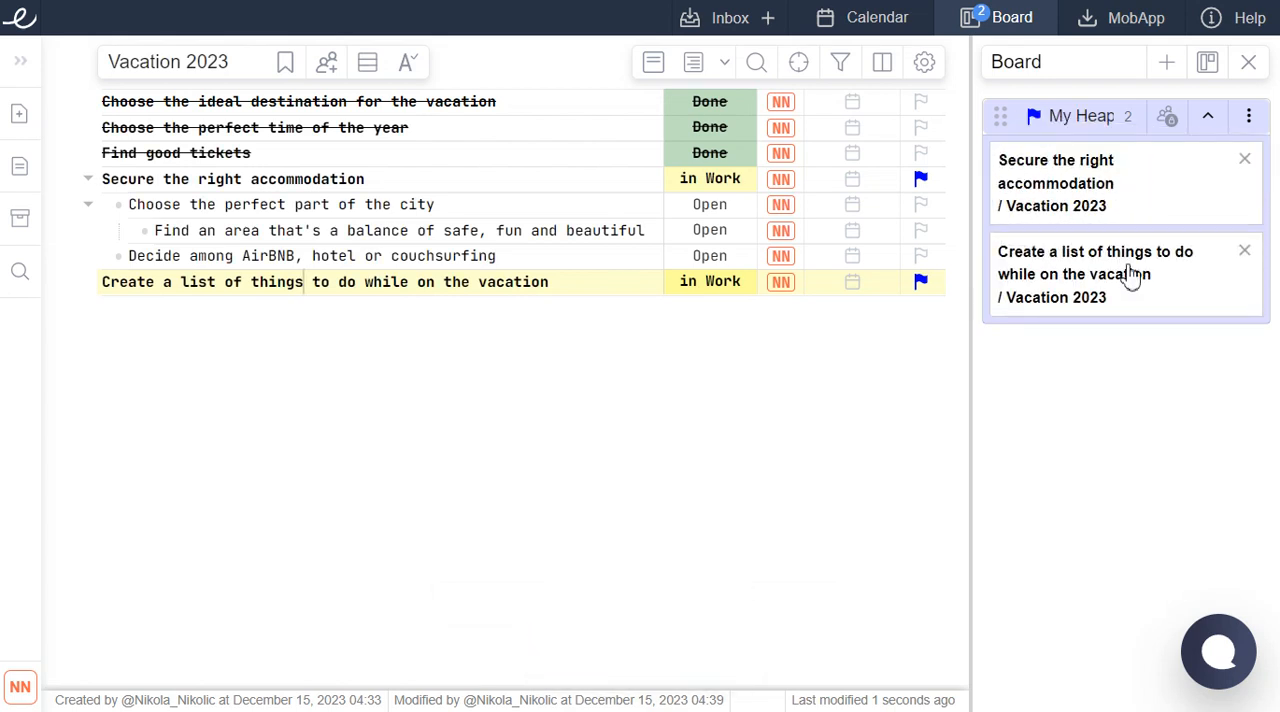
Move the "Create a list of things to do while on the vacation" card above "Secure the right accommodation" in My Heap.
drag(1134, 274, 1113, 202)
drag(1134, 298, 1141, 183)
drag(1074, 200, 1083, 252)
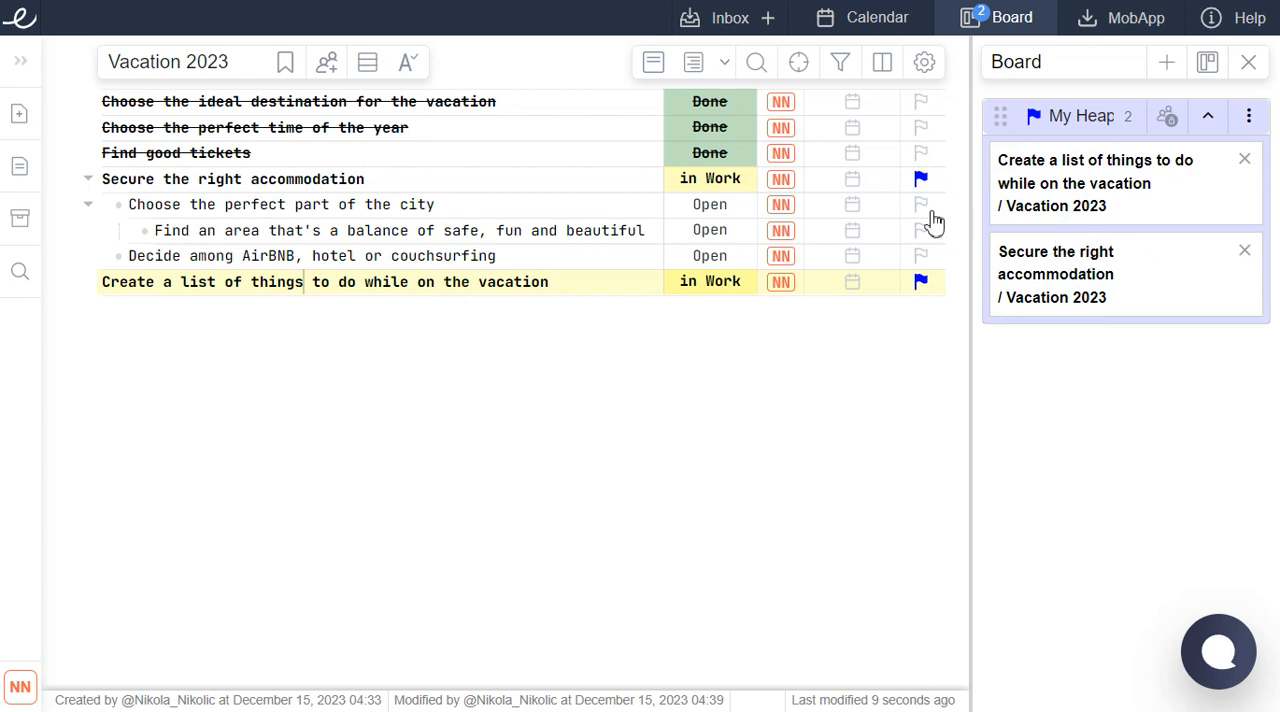
drag(428, 203, 427, 233)
click(396, 237)
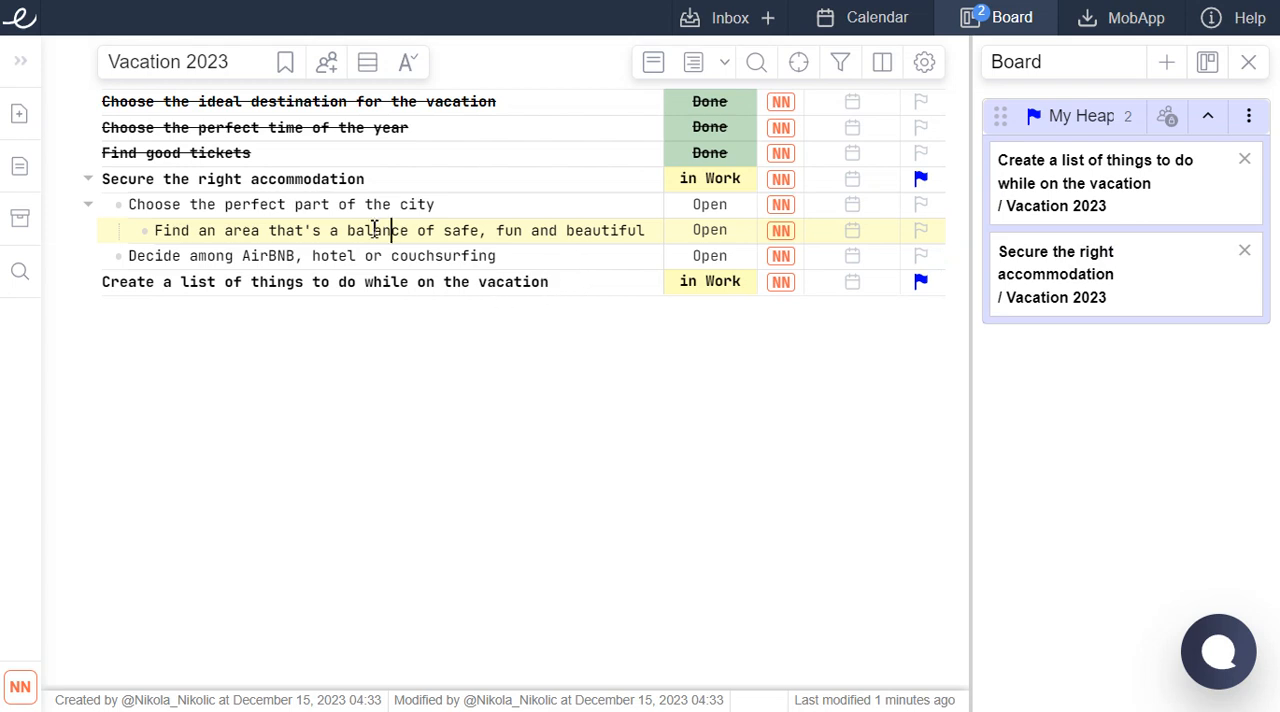
drag(106, 103, 589, 334)
click(558, 284)
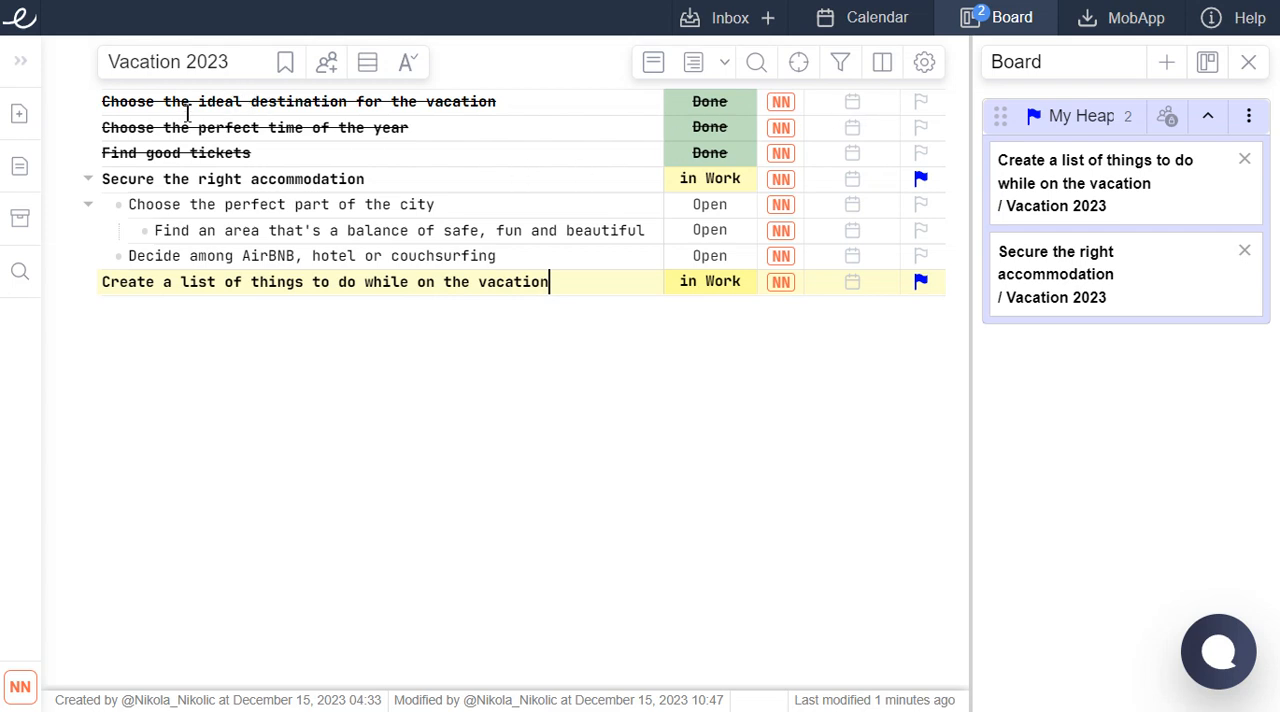
drag(107, 100, 549, 280)
click(537, 356)
click(694, 67)
click(694, 67)
Swap the two My Heap cards back and forth, finishing with "Secure the right accommodation" above "Create a list of things to do while on the vacation".
drag(1133, 178, 1128, 310)
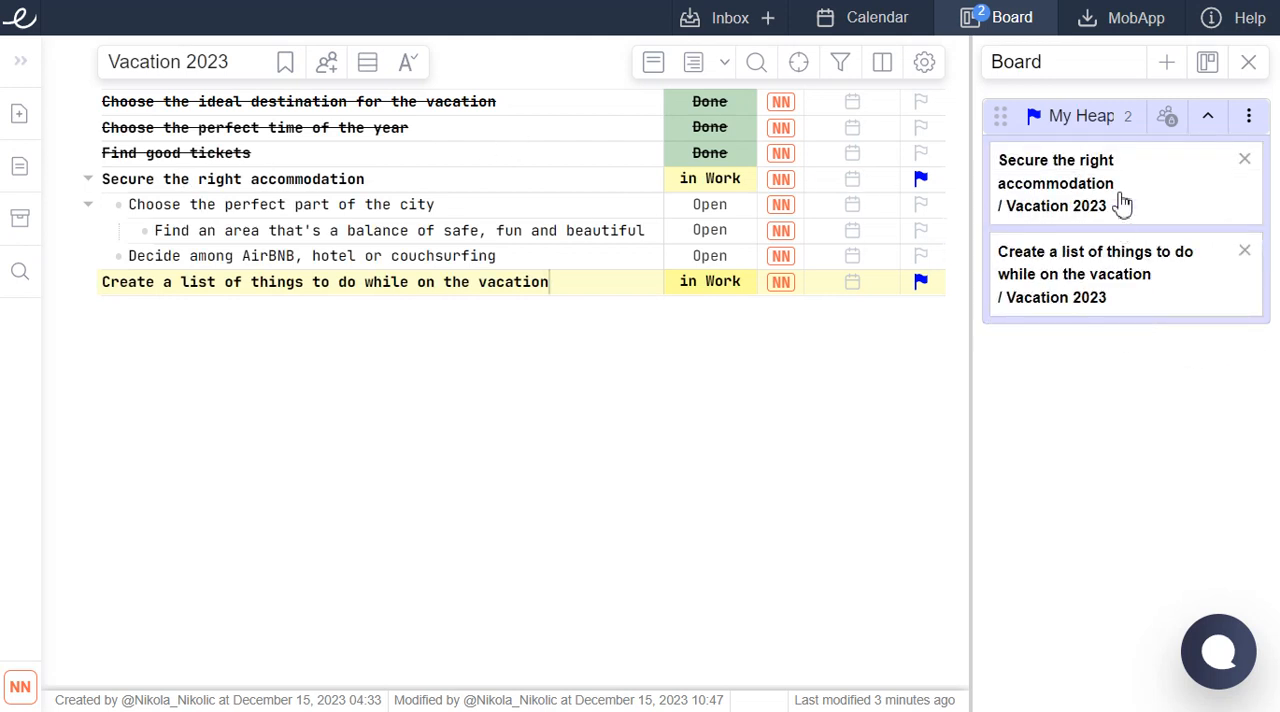
drag(1119, 198, 1125, 324)
drag(1112, 182, 1106, 297)
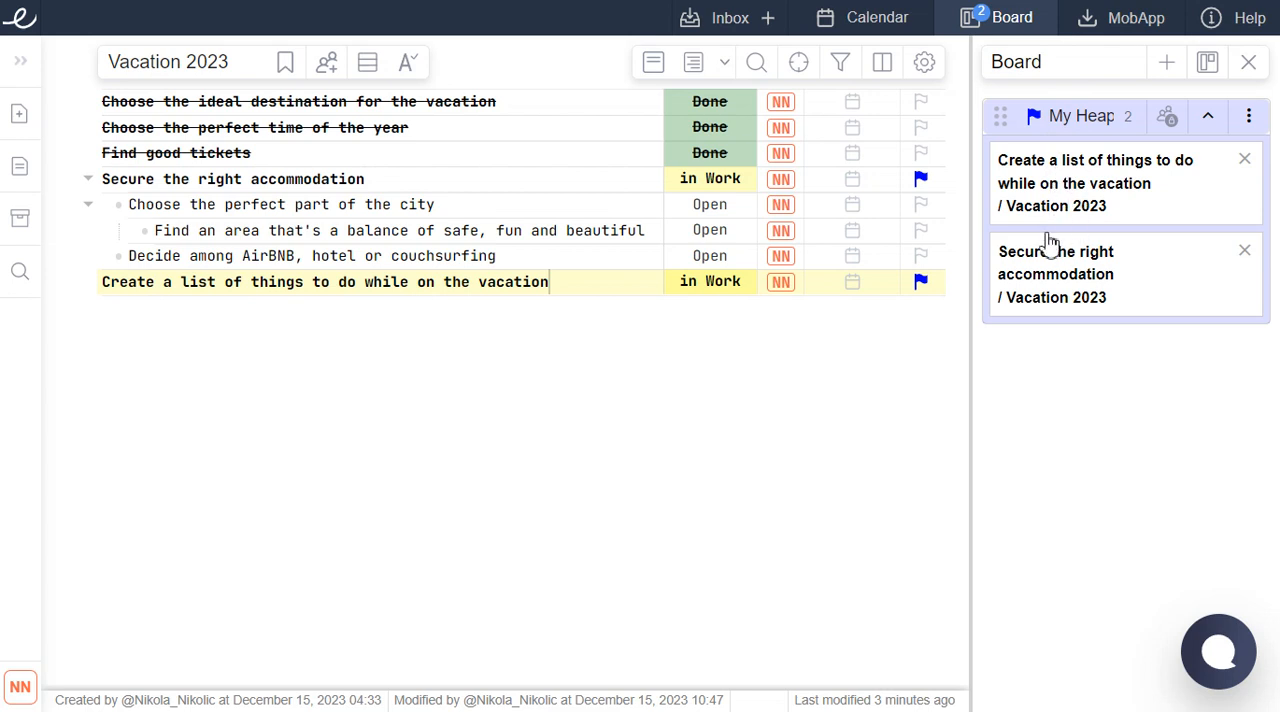
drag(1111, 260, 1106, 194)
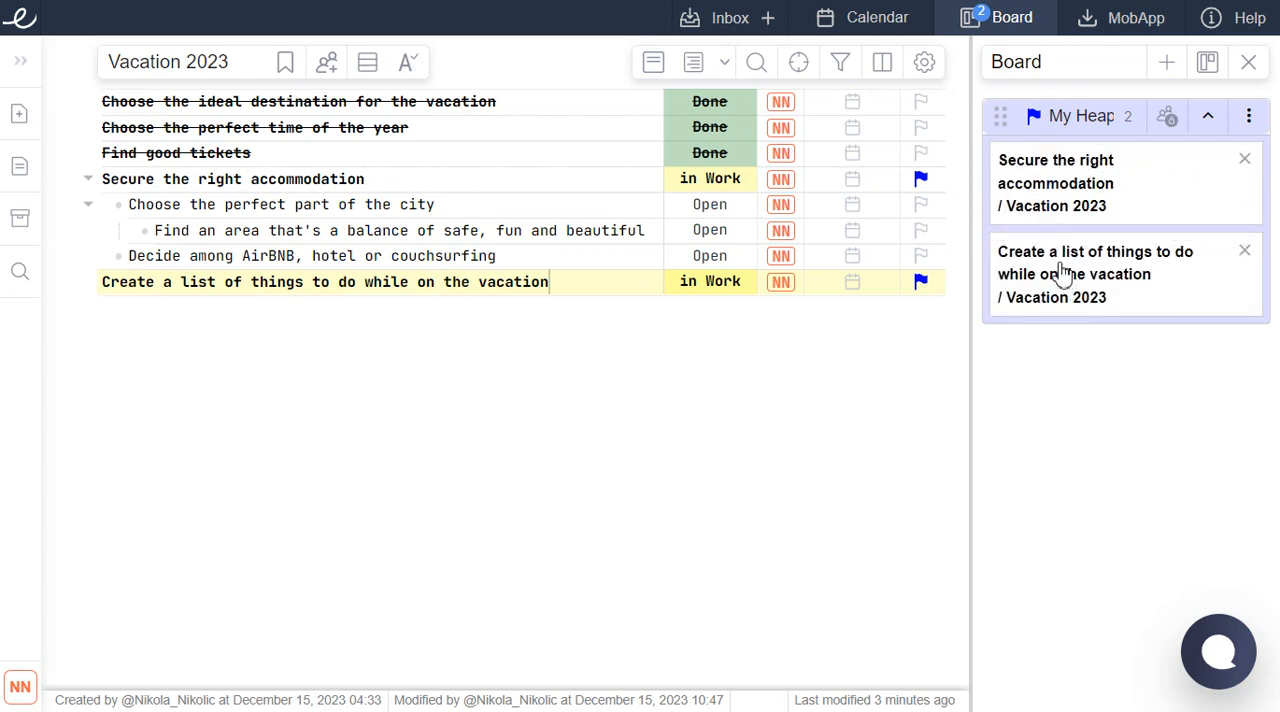